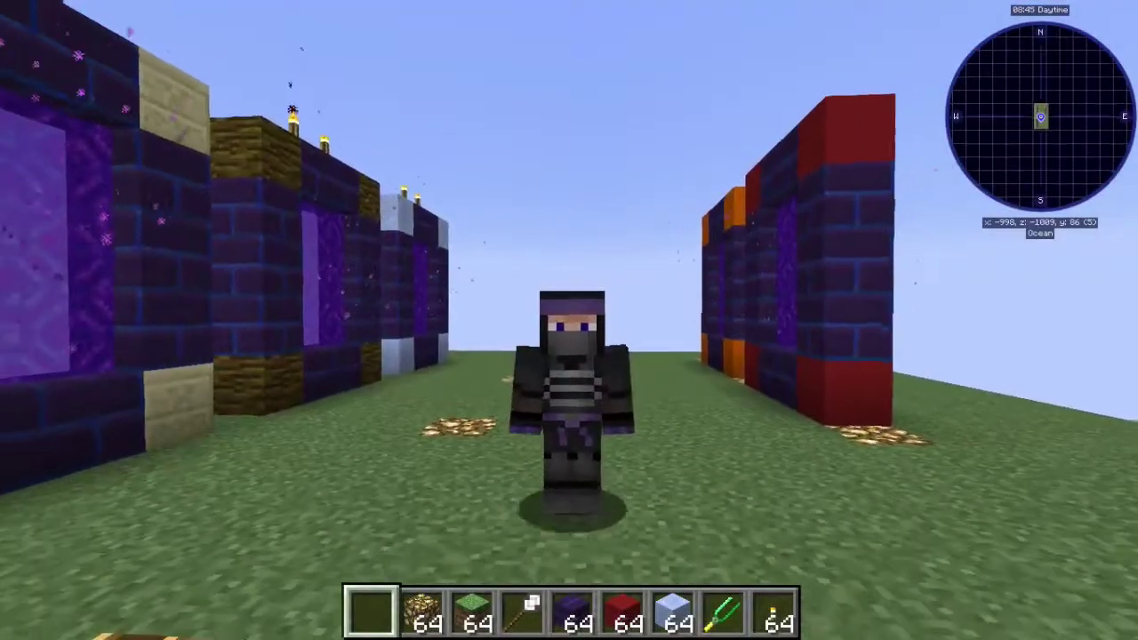
Move along the grass path between the portal rows and switch the camera to first-person view
key("w")
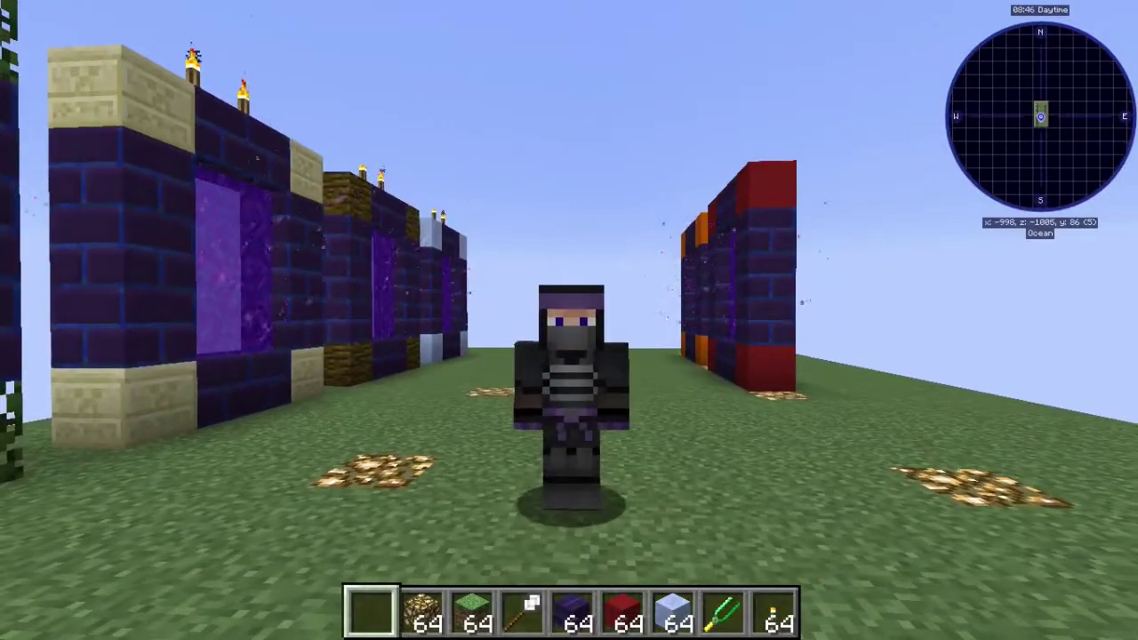
key("s")
key("s")
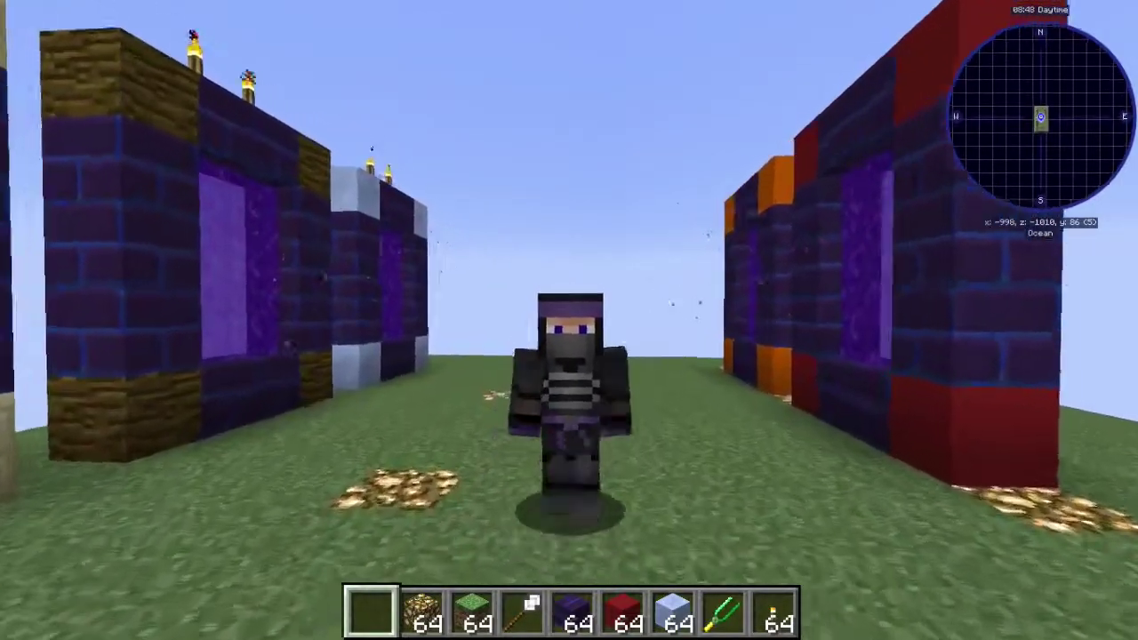
key("s")
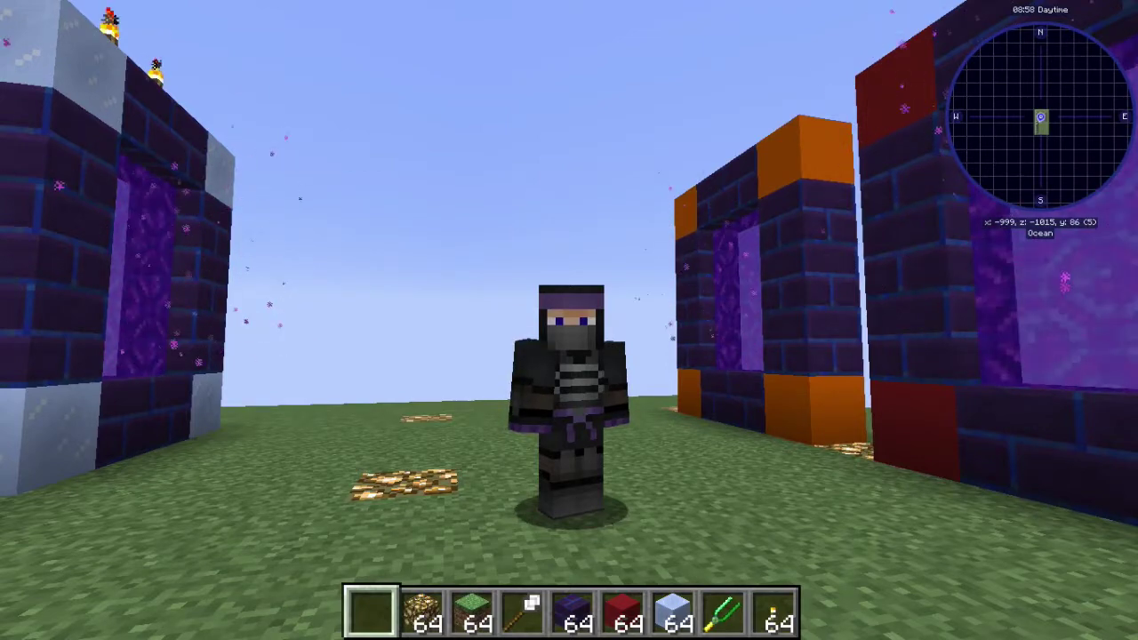
key("F5")
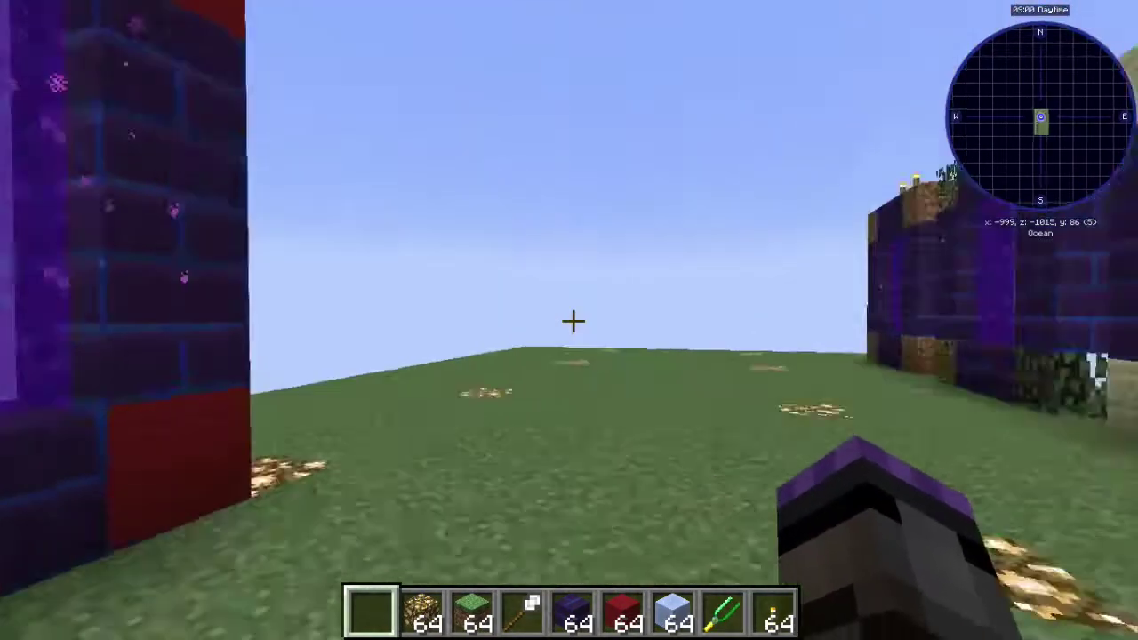
Look over both rows of portals, including the ones with orange and red corner blocks
key("a")
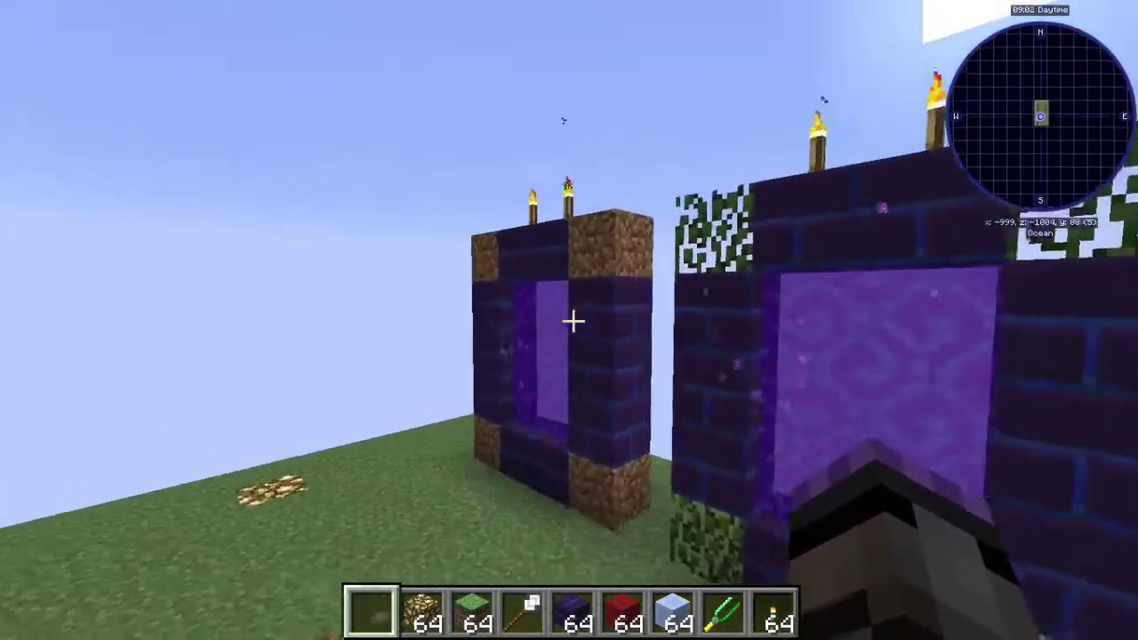
key("w")
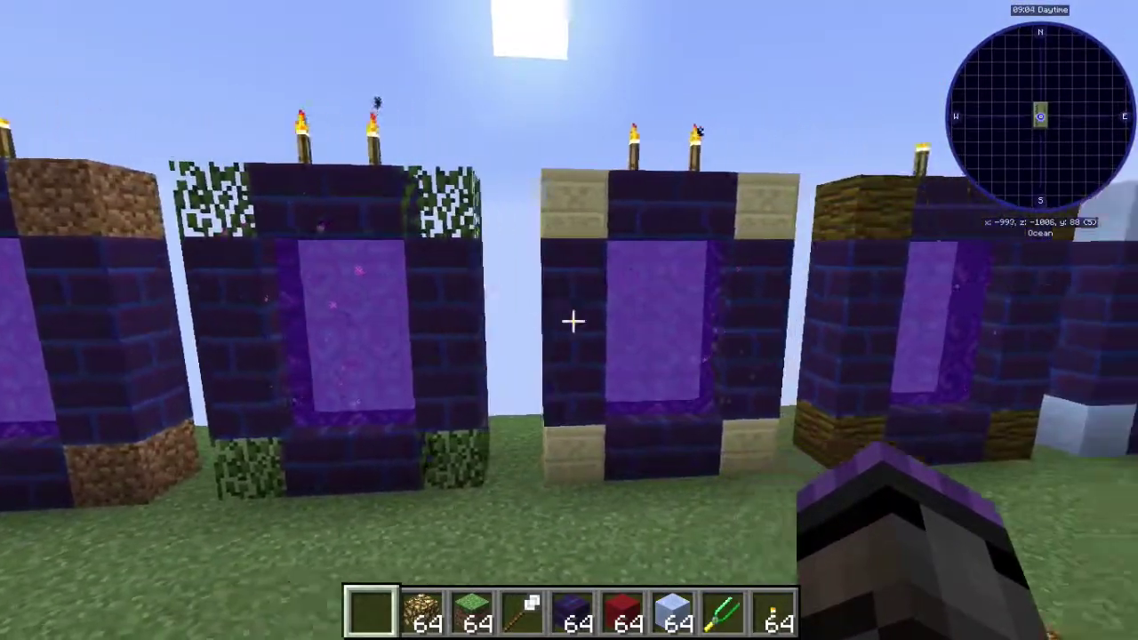
key("w")
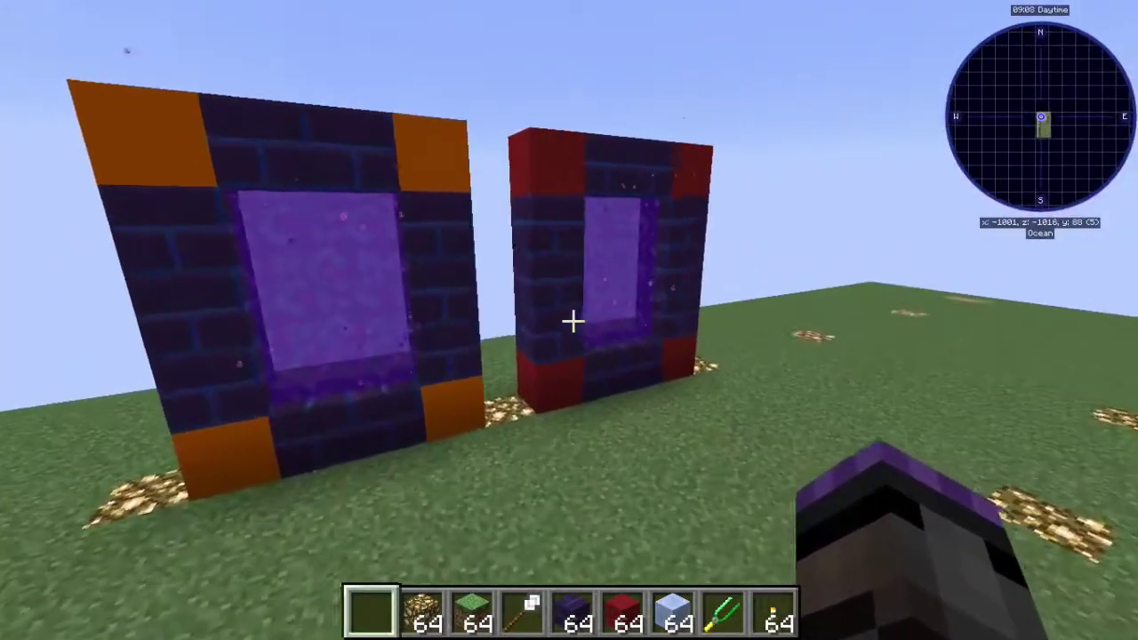
key("w")
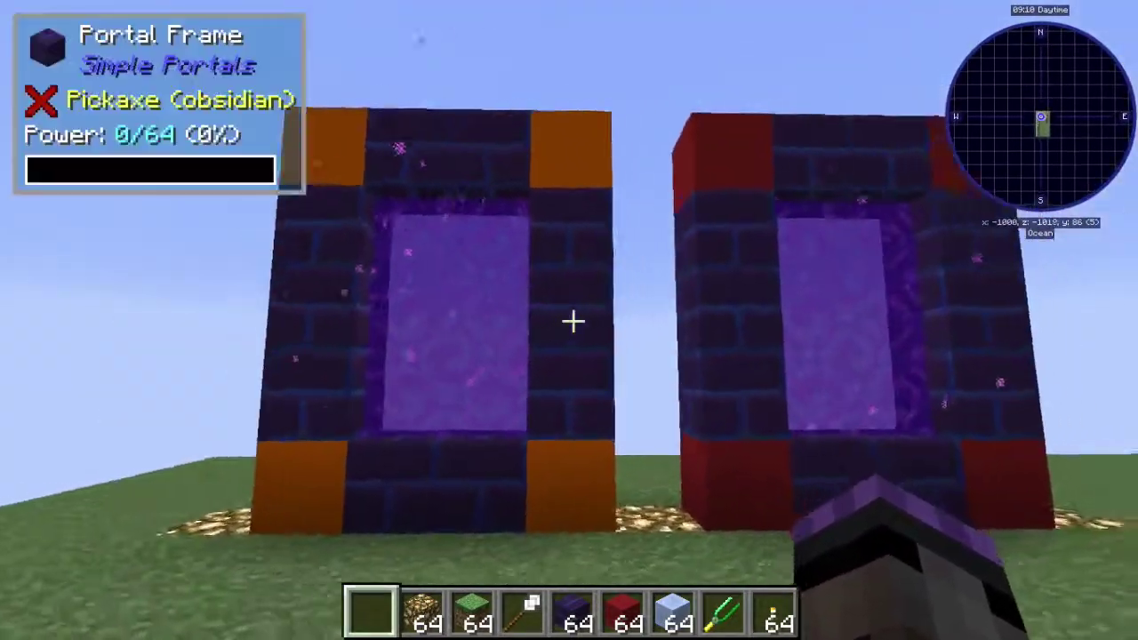
Travel through the portal with the red corner blocks
key("w")
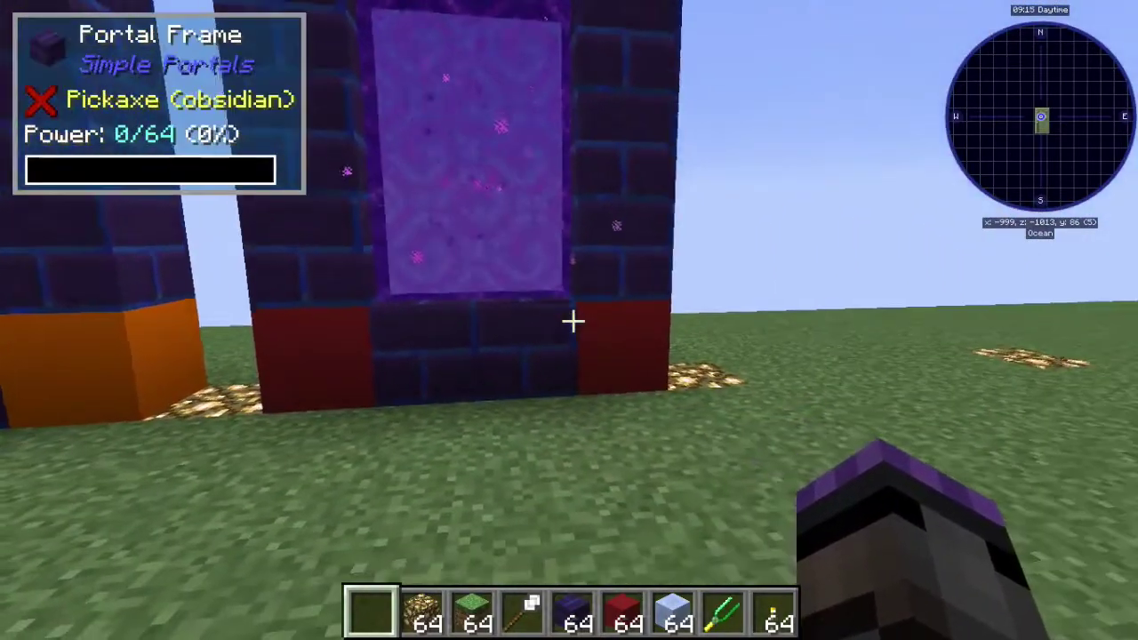
key("w")
key("w")
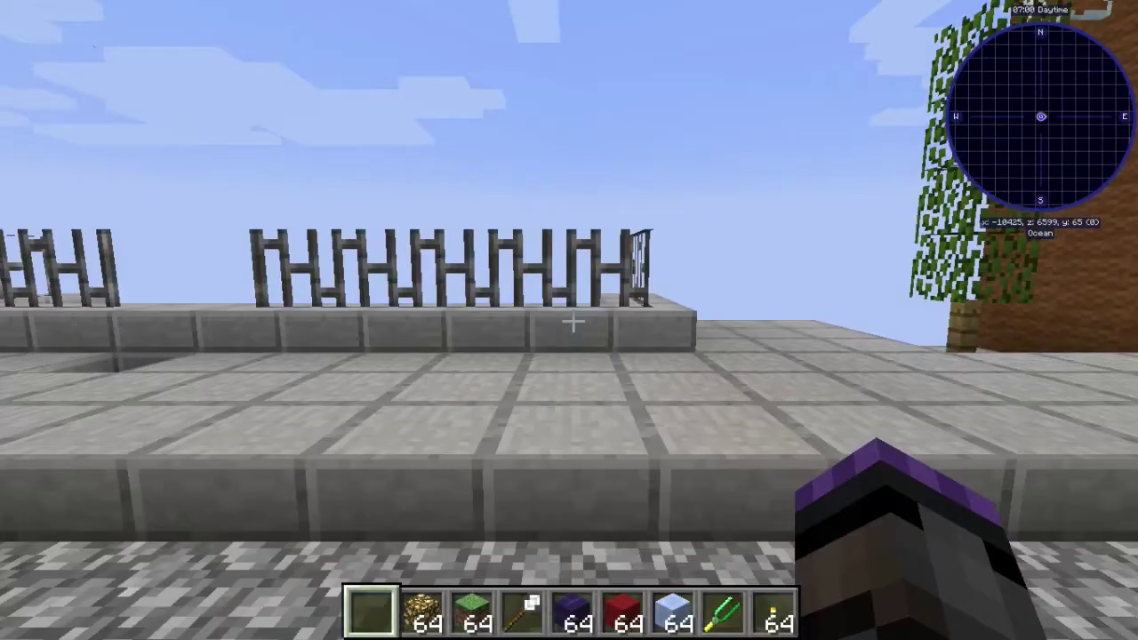
Look around the city streets and buildings surrounding the arrival portal
key("space")
key("space")
key("w")
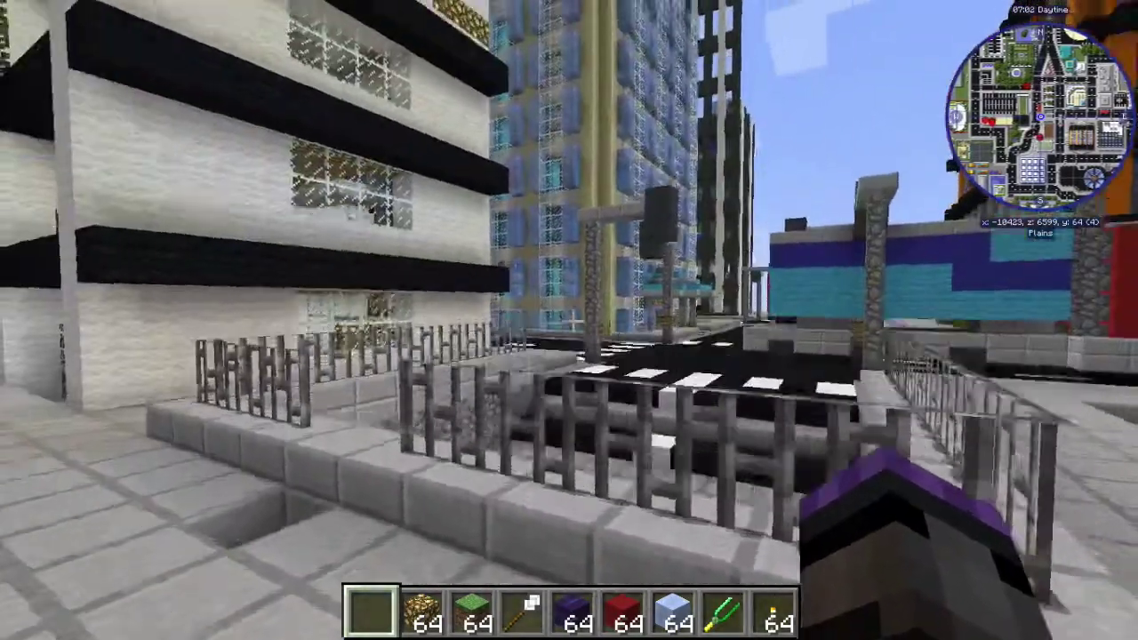
key("w")
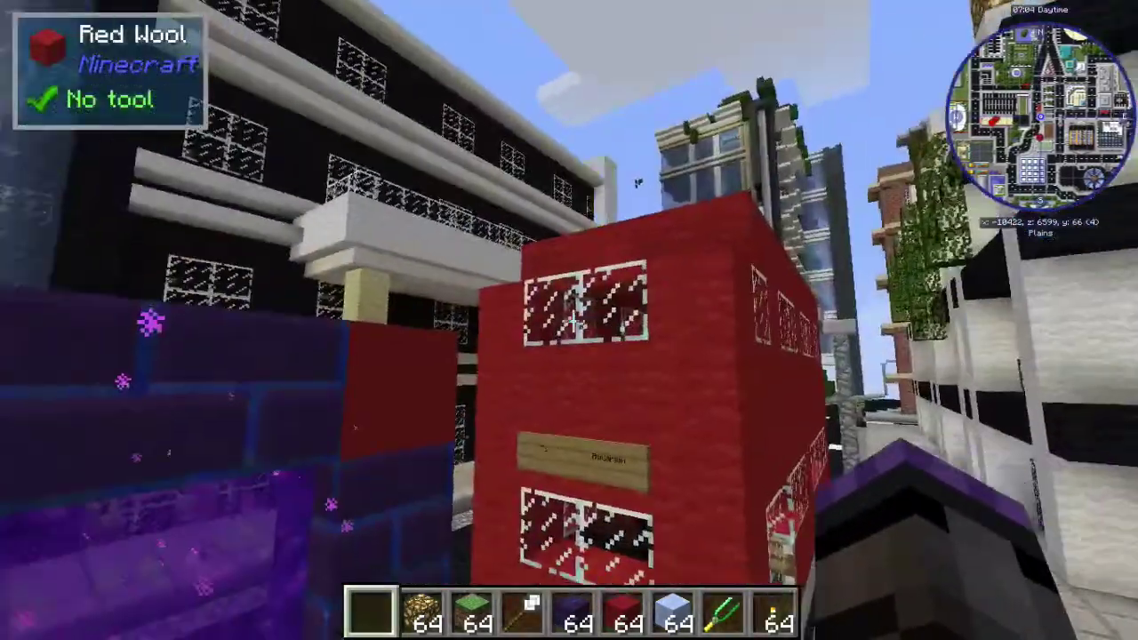
key("a")
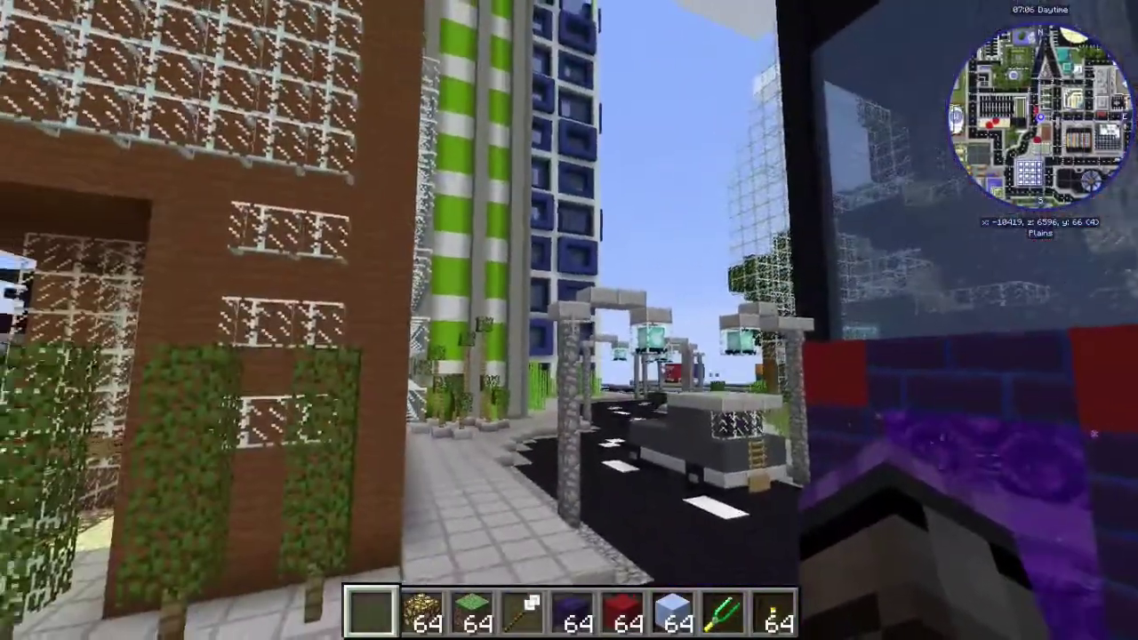
key("w")
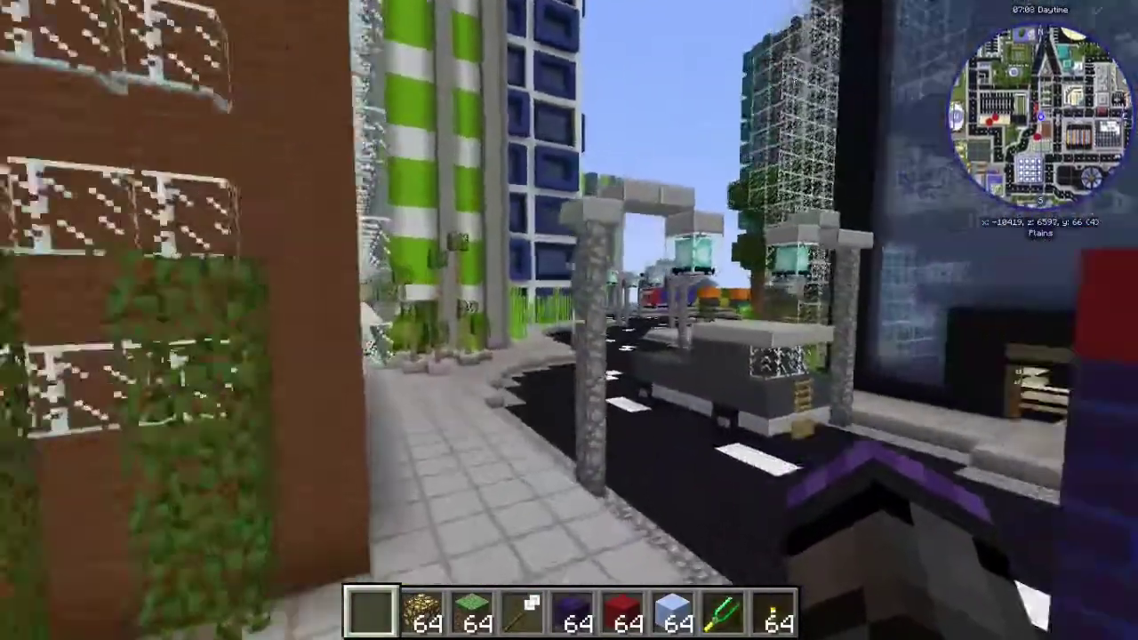
Pause the game, leave full-screen mode and switch to Chrome showing the Modern City download page
key("Escape")
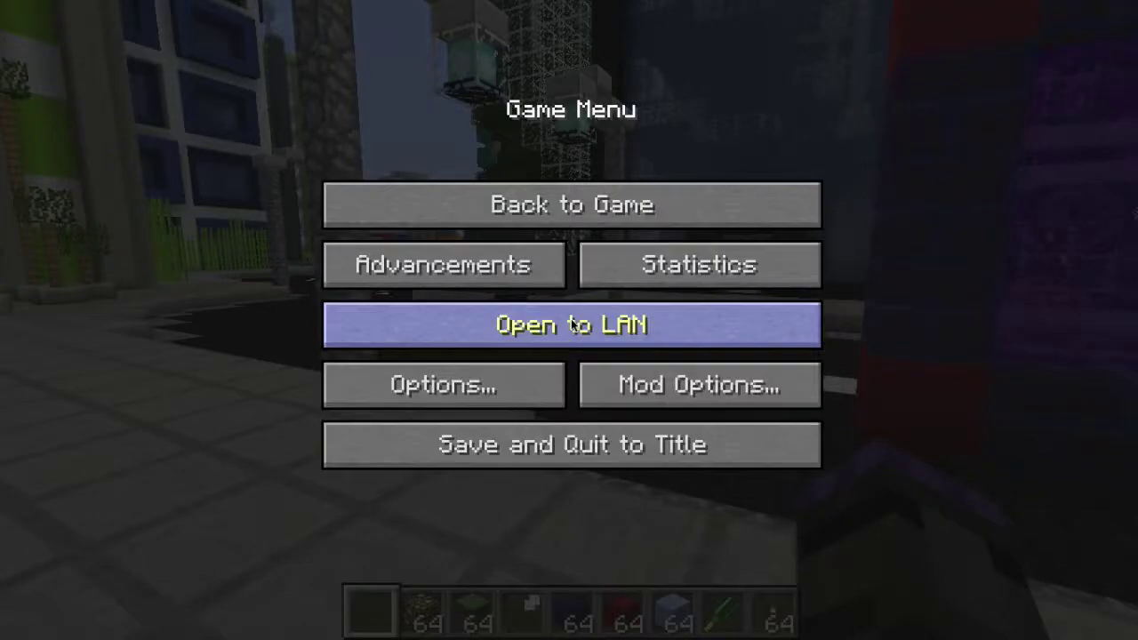
key("F11")
mouse_move(355, 613)
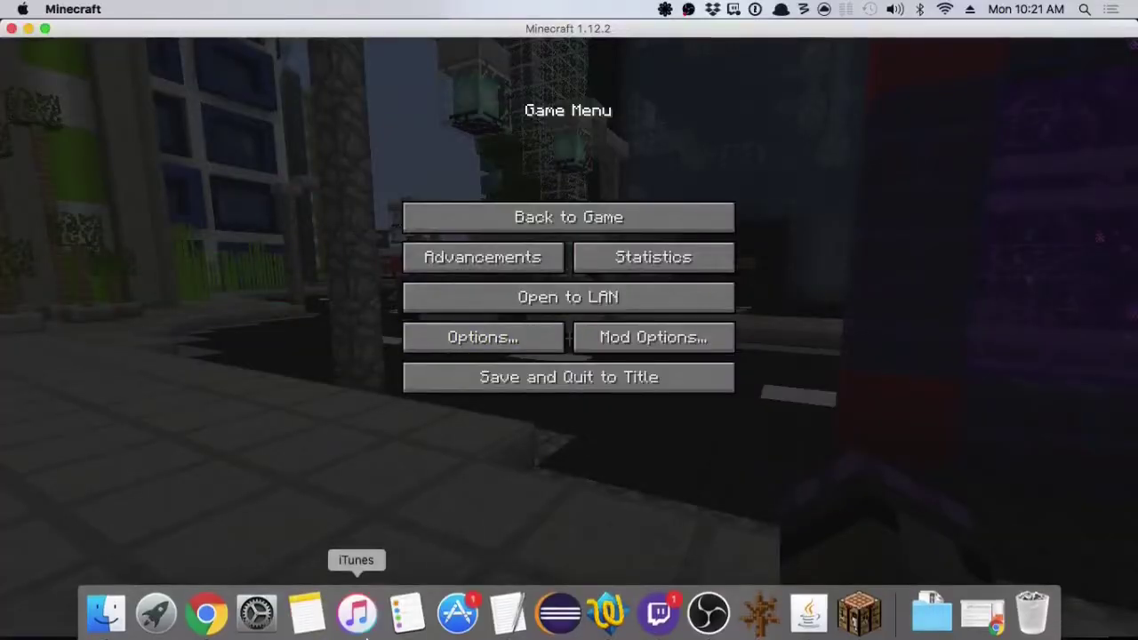
left_click(219, 613)
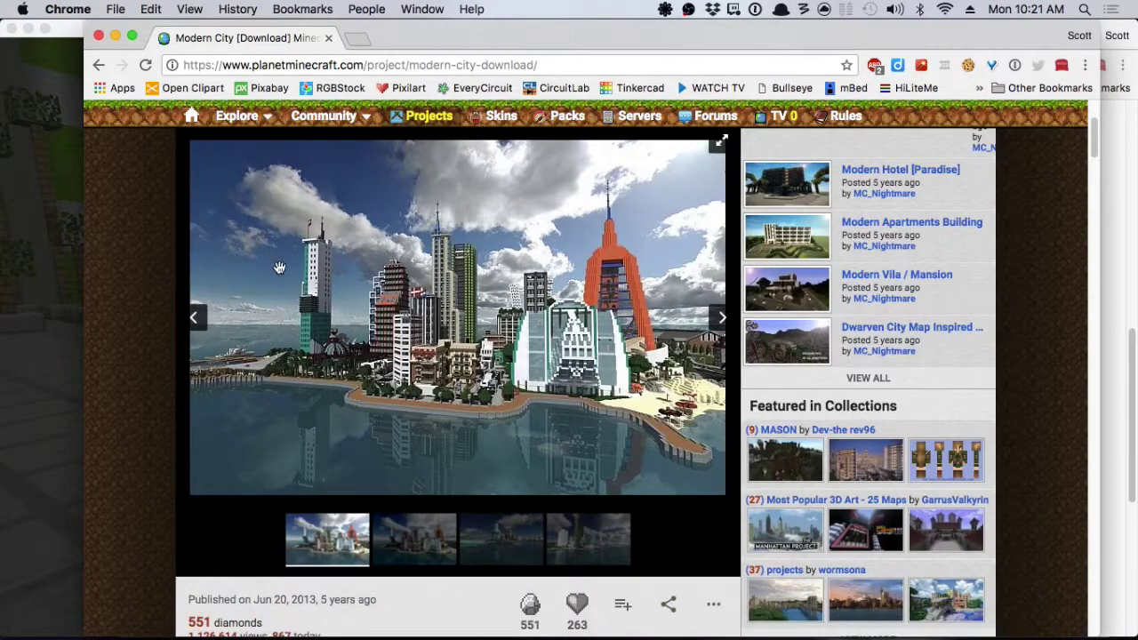
Examine the Modern City [Download] project page and its preview images on Planet Minecraft
scroll(288, 307, "up", 1)
scroll(288, 306, "up", 4)
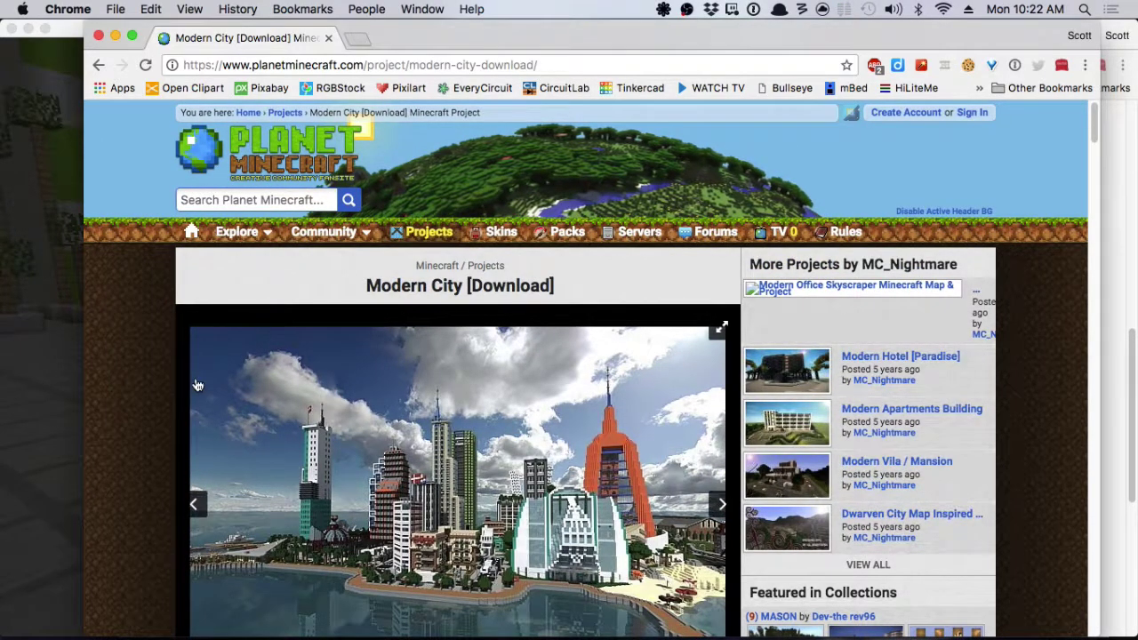
scroll(197, 385, "down", 2)
scroll(197, 385, "down", 3)
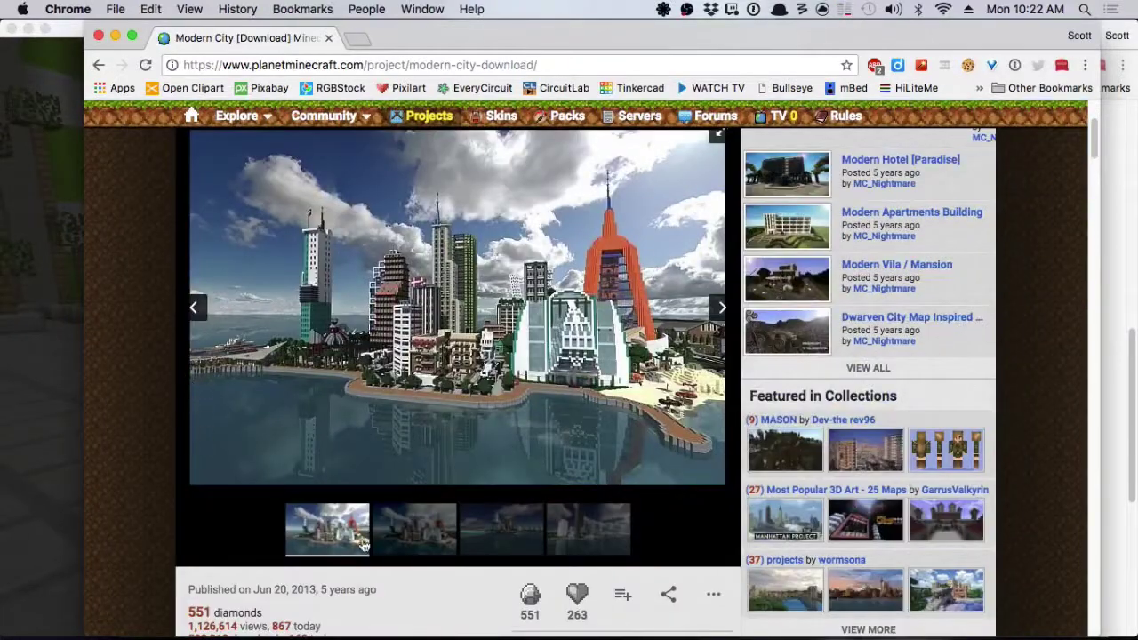
left_click(410, 543)
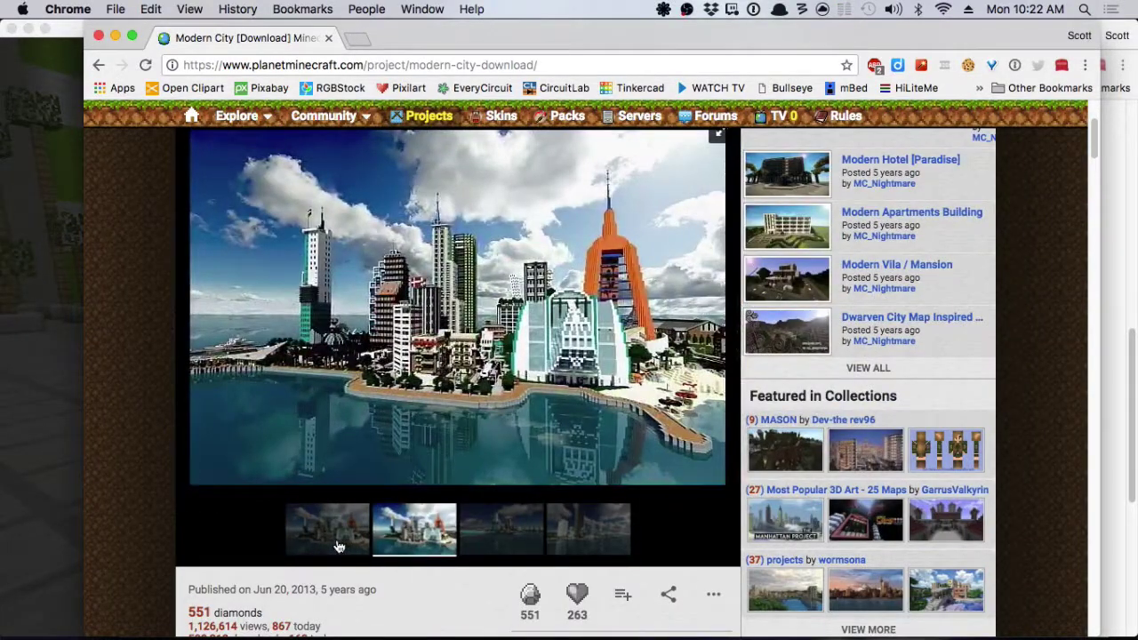
left_click(341, 546)
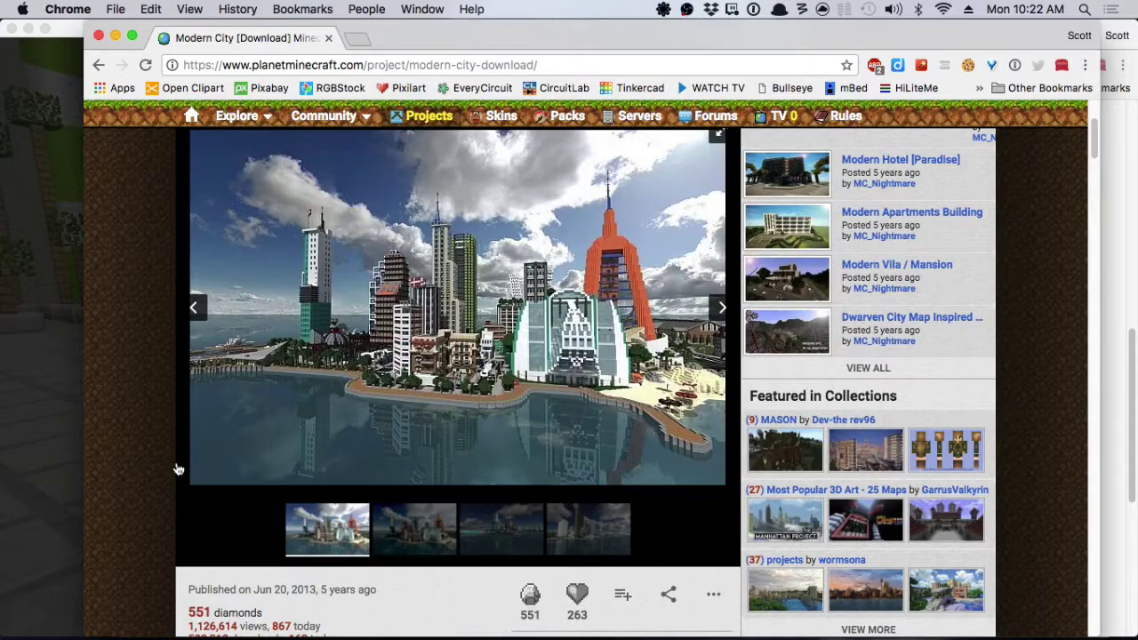
Switch back to Minecraft, resume the game and return through the red-cornered portal to the portal platform
left_click(27, 459)
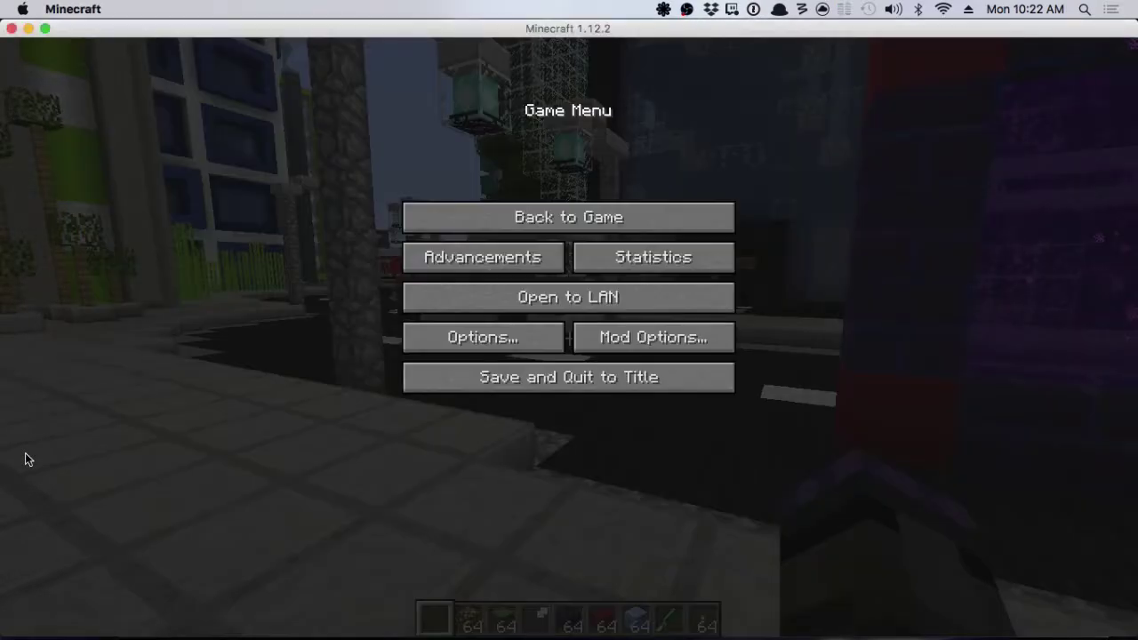
left_click(513, 223)
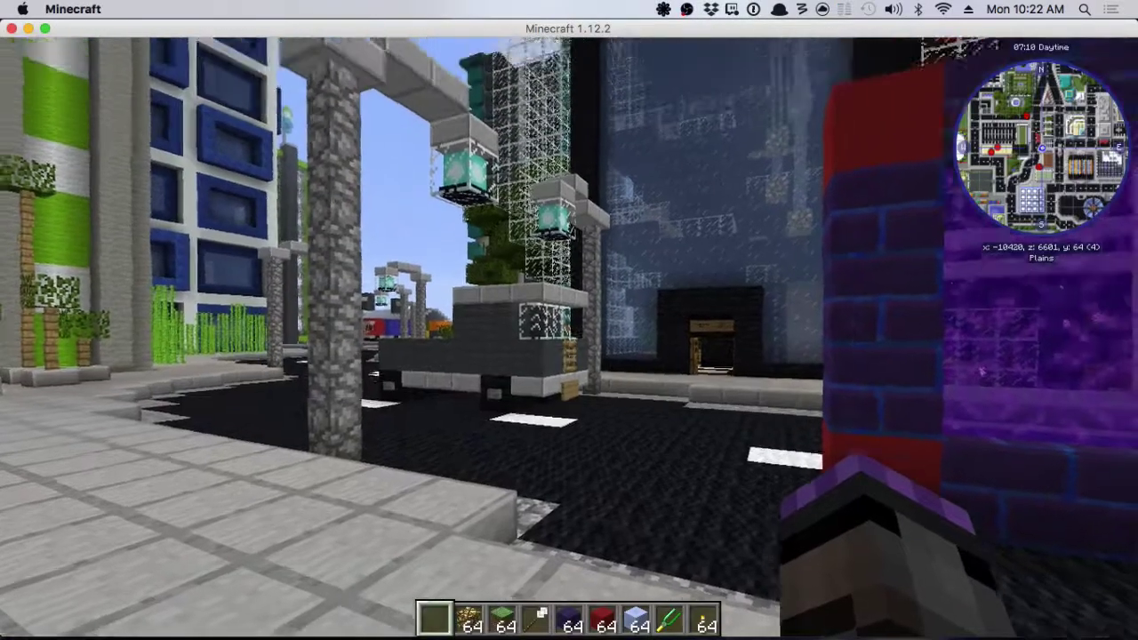
key("w")
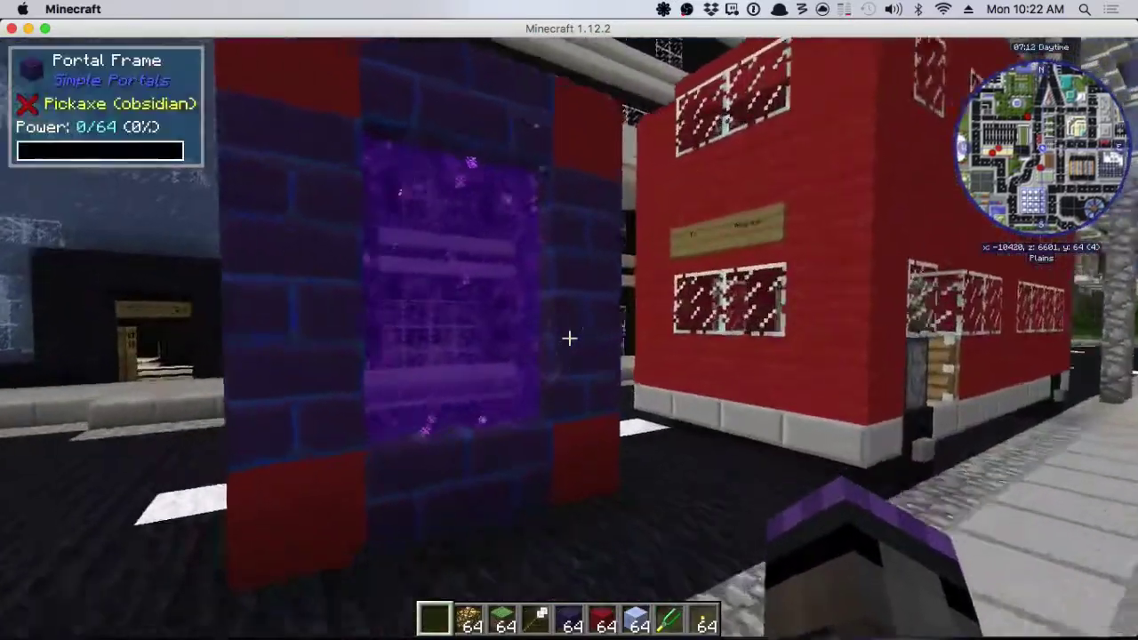
key("w")
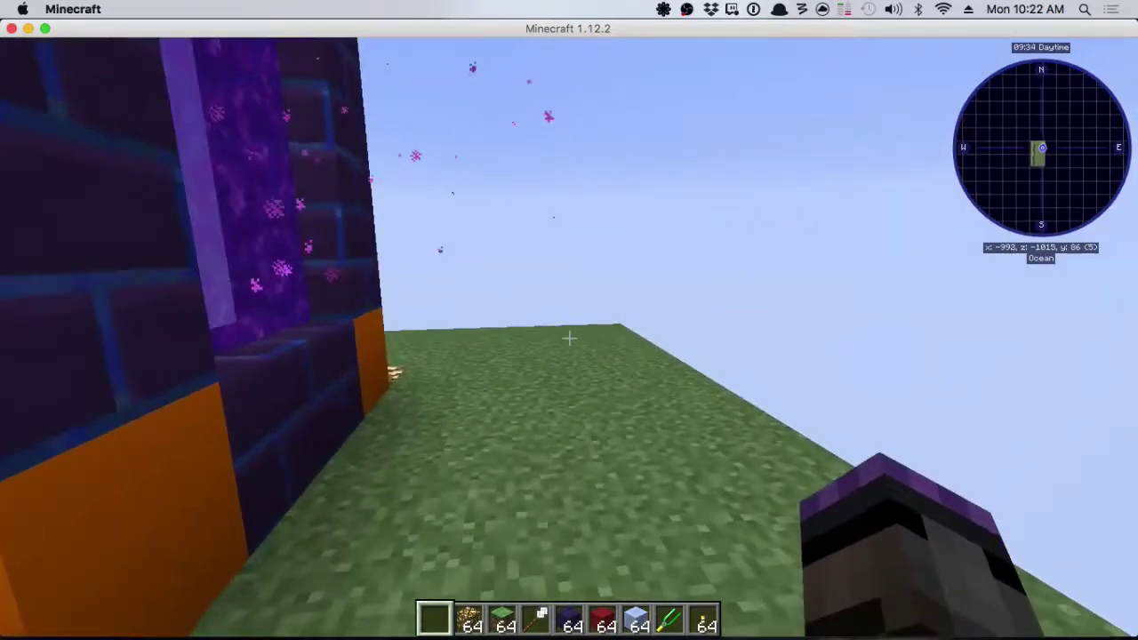
Walk back to the open grass between the portal rows and restore full-screen mode
key("w")
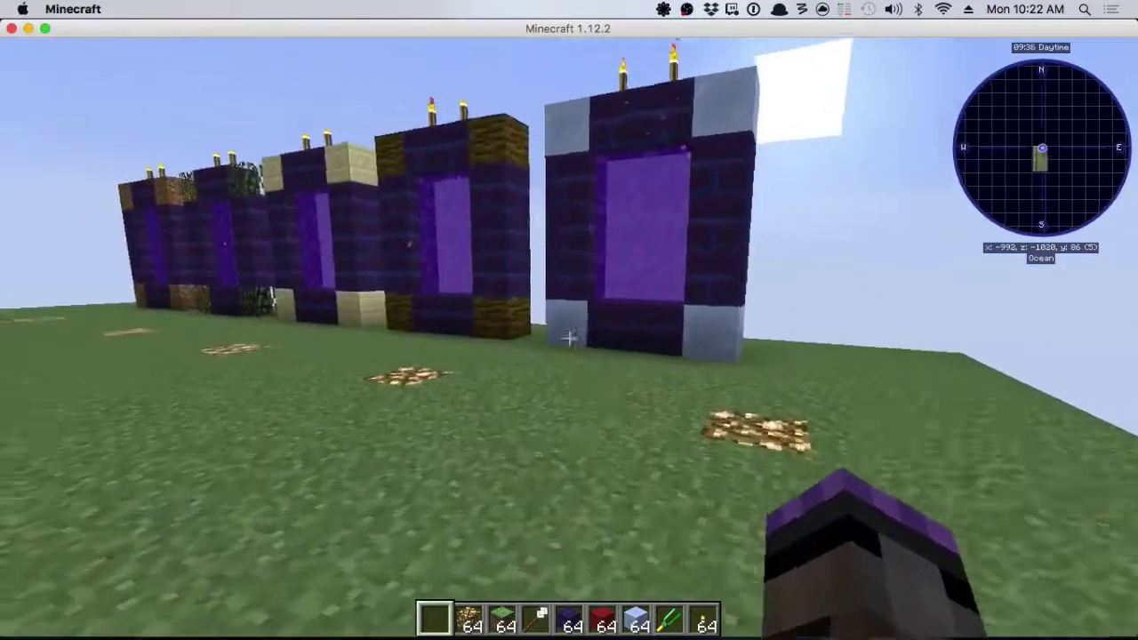
key("w")
key("F11")
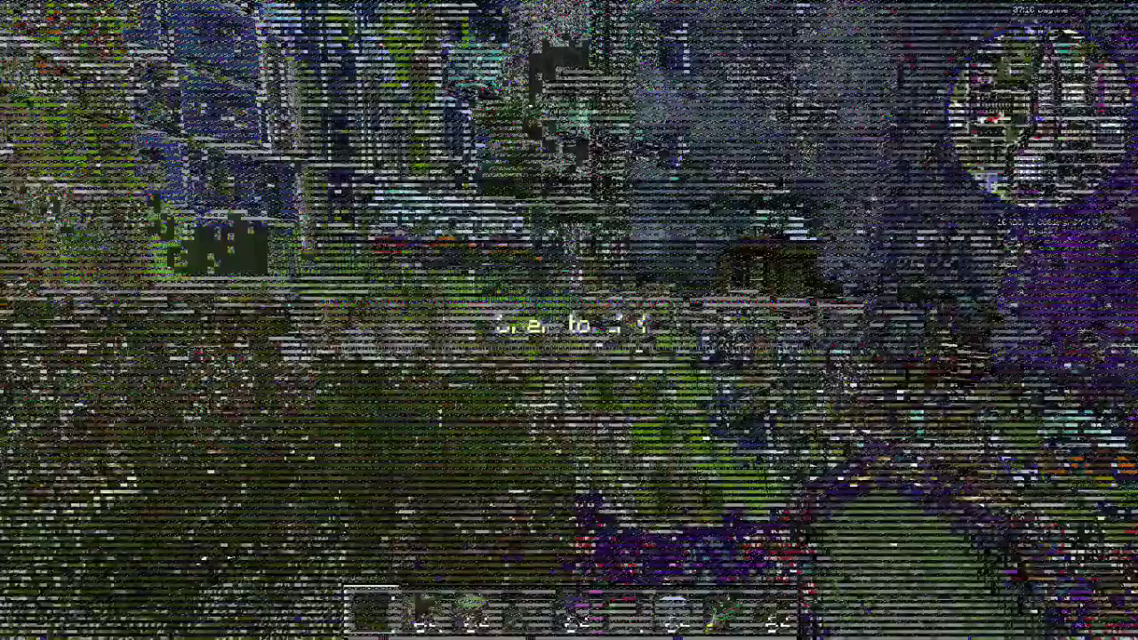
key("w")
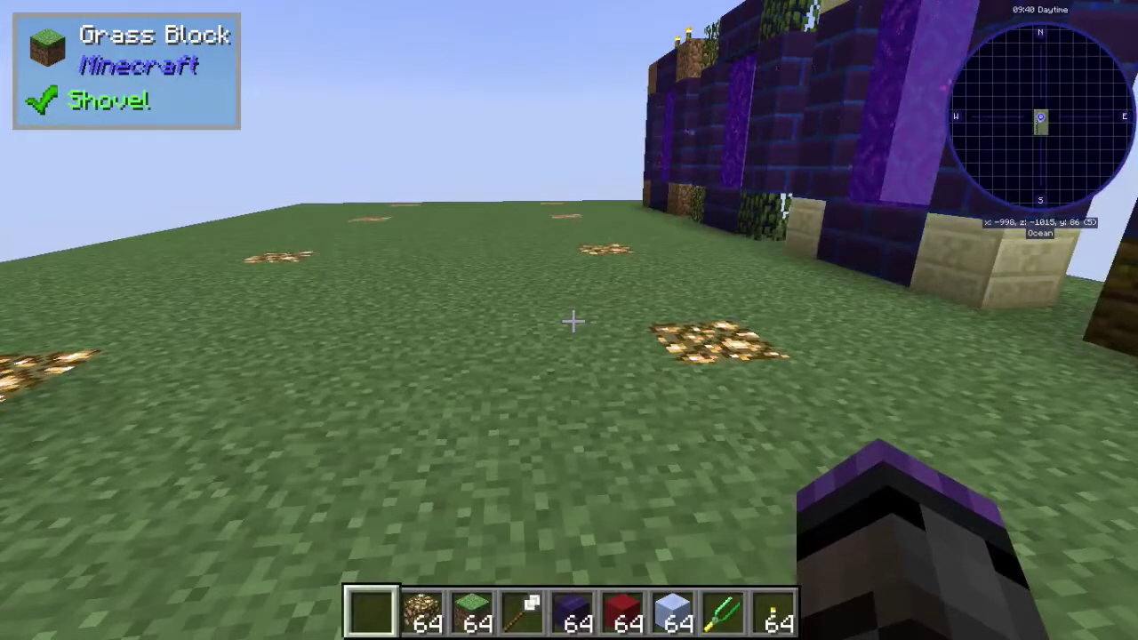
Run the command /simpledimensions create to bring up the new dimension setup
key("slash")
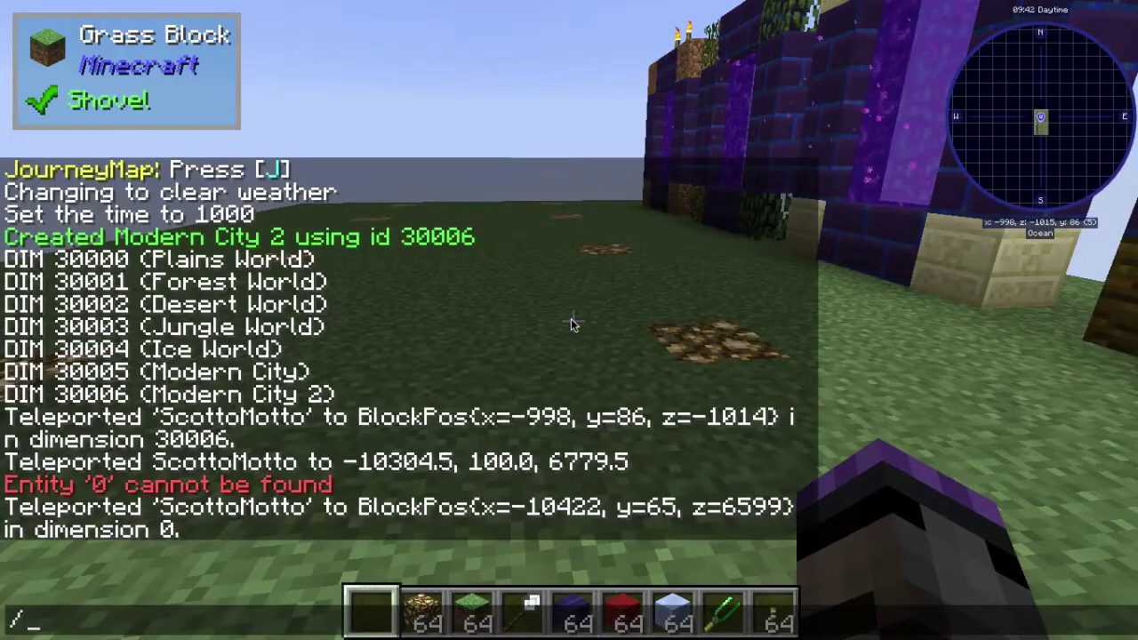
type("simpl")
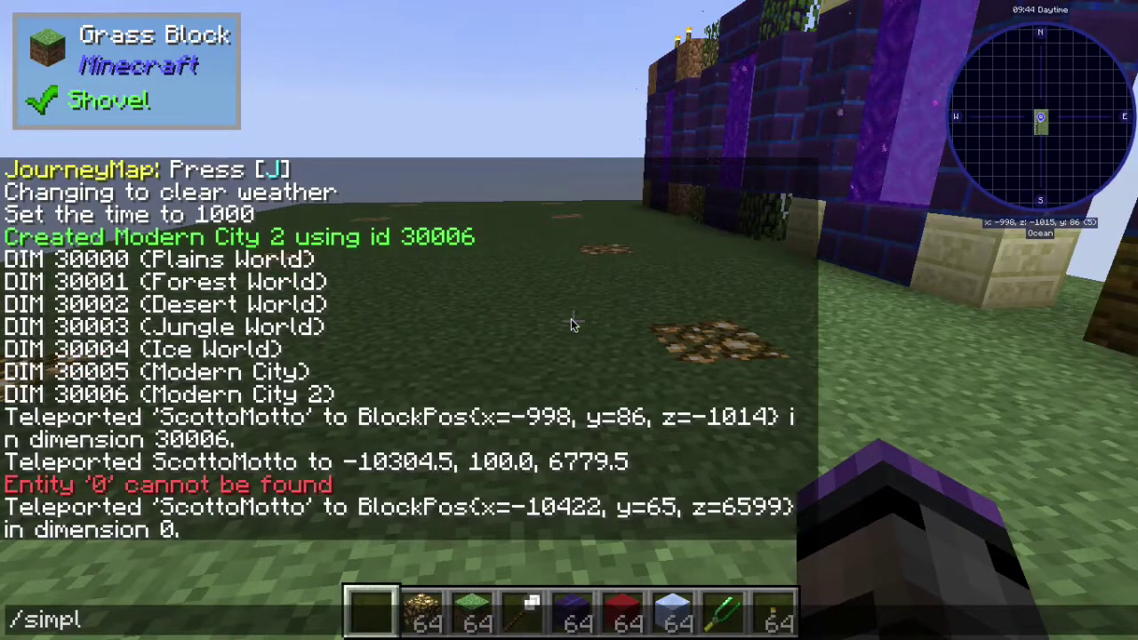
type("edim")
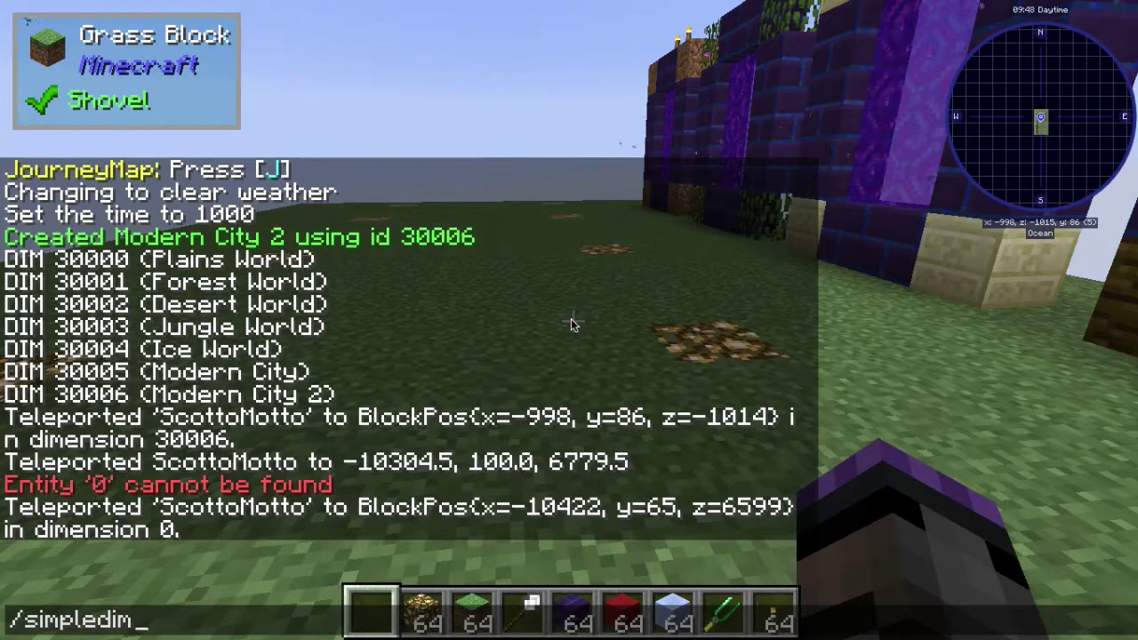
type("sensions ")
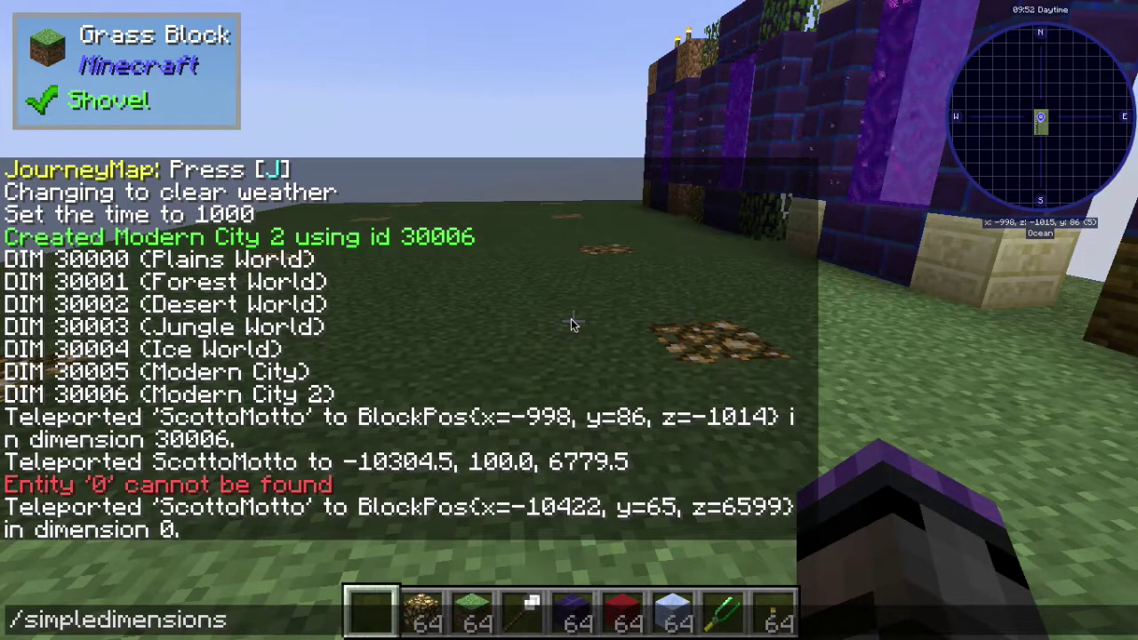
type("create")
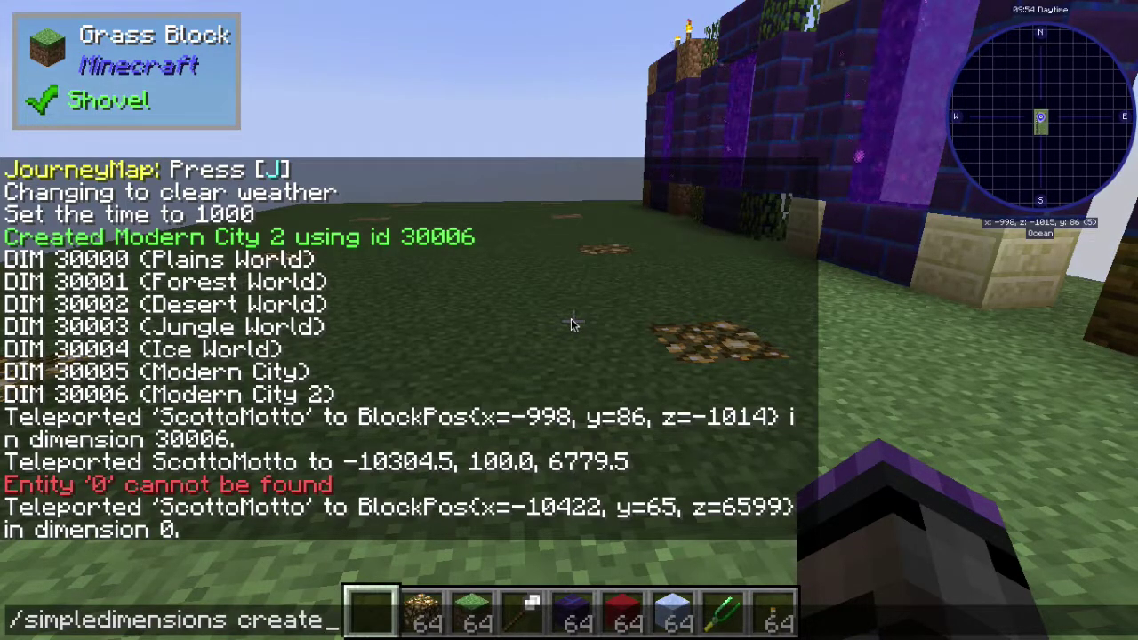
key("Return")
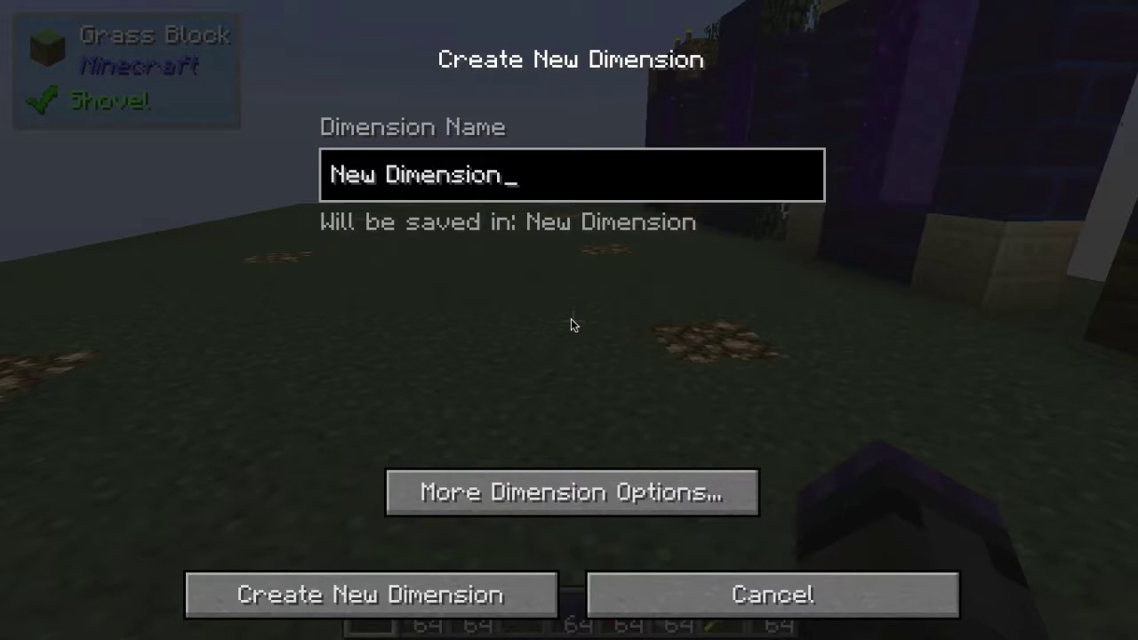
Name the new dimension Modern City 3 and create it with structures on, the default world type and a blank seed
key("BackSpace")
key("BackSpace")
key("BackSpace")
key("BackSpace")
key("BackSpace")
key("BackSpace")
key("BackSpace")
key("BackSpace")
key("BackSpace")
key("BackSpace")
key("BackSpace")
key("BackSpace")
key("BackSpace")
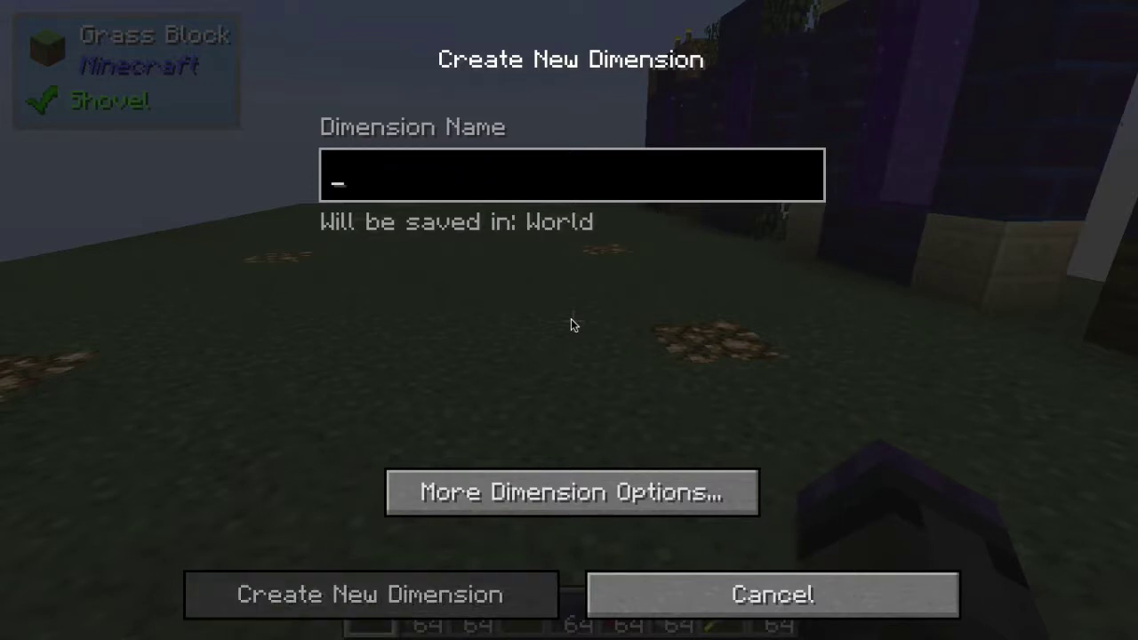
type("Ci")
key("BackSpace")
key("BackSpace")
type("Modern")
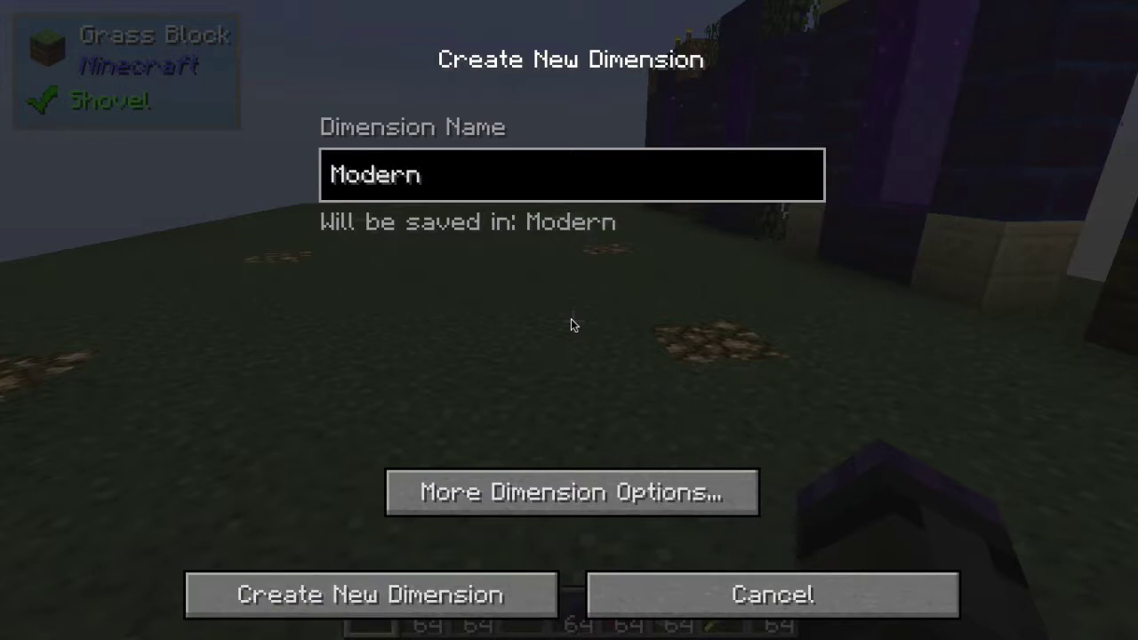
type(" City 3")
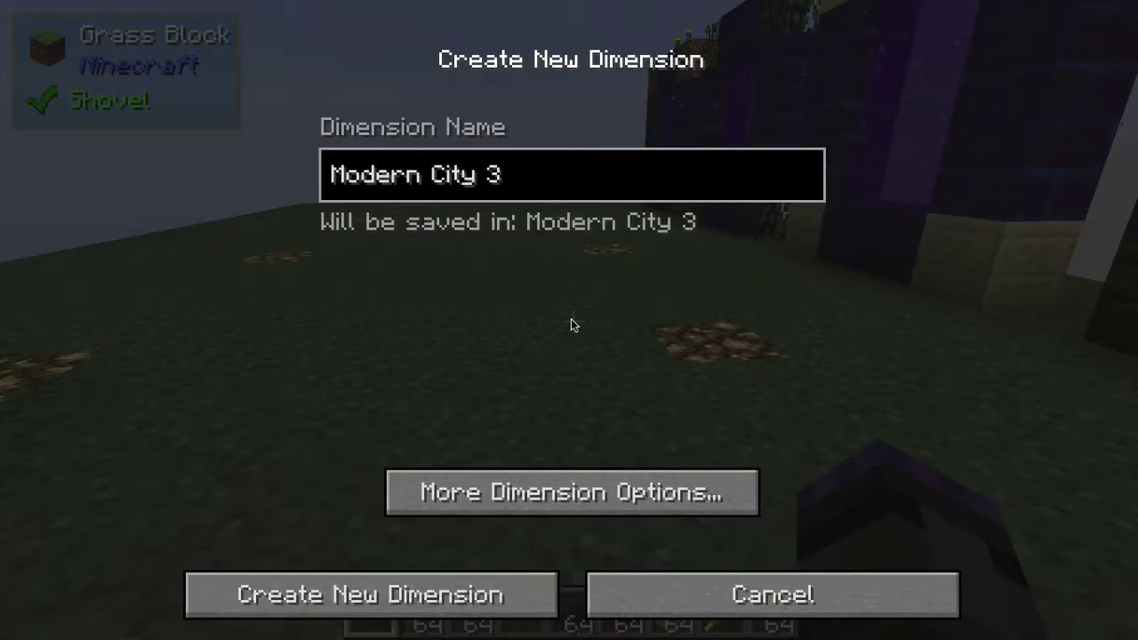
left_click(578, 492)
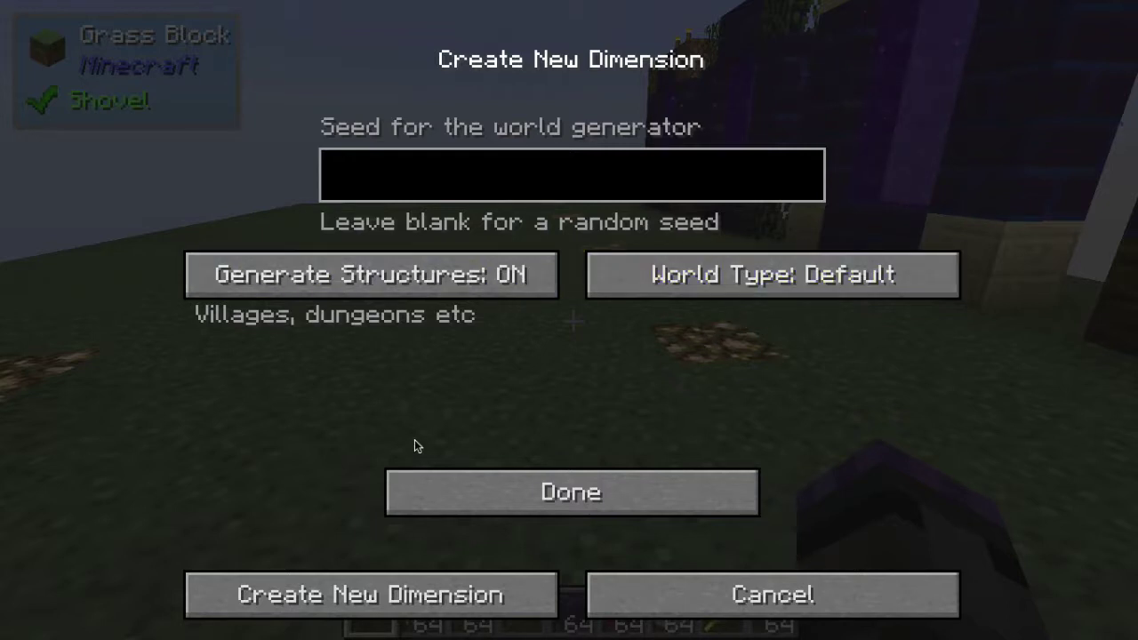
left_click(392, 594)
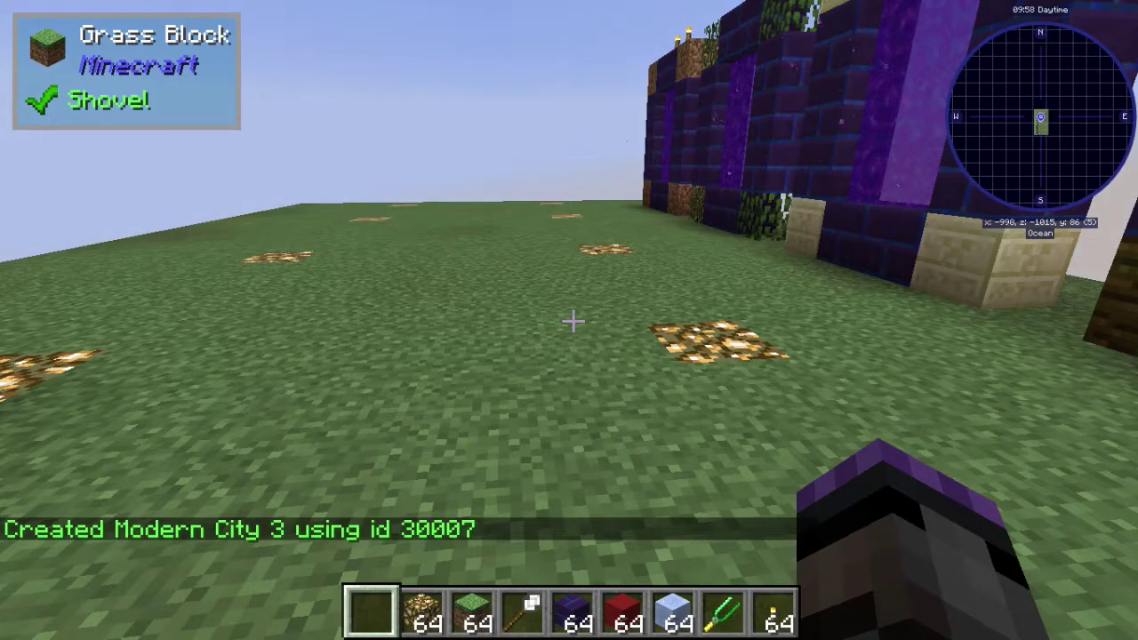
Run the command /simpledimensions list to look up the ID of the Modern City 3 dimension
key("slash")
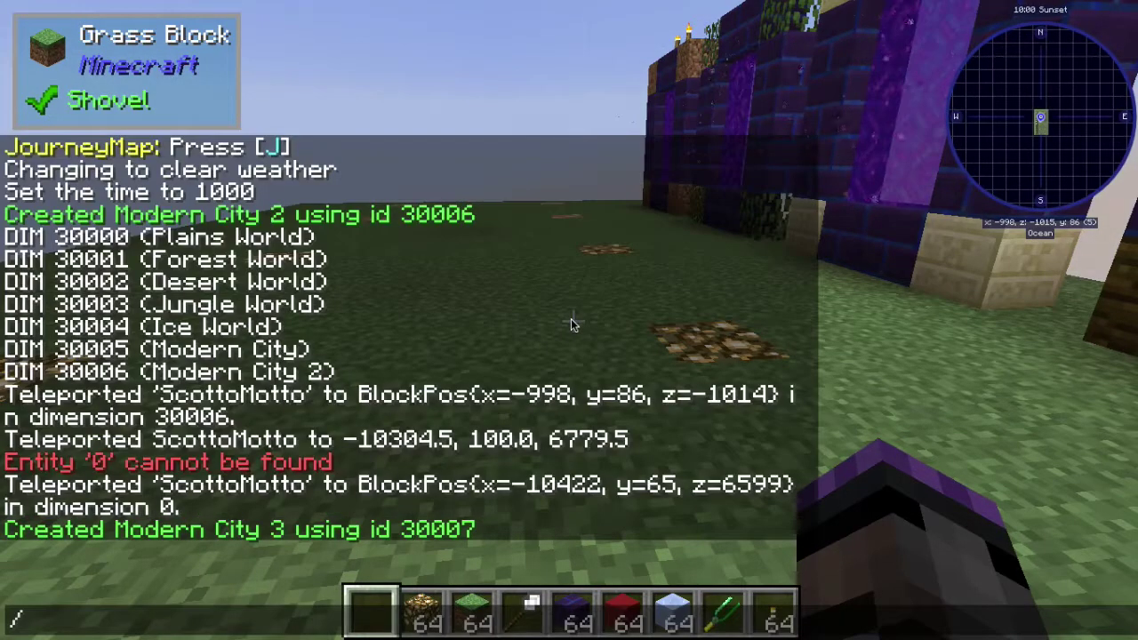
type("simpledimensions create")
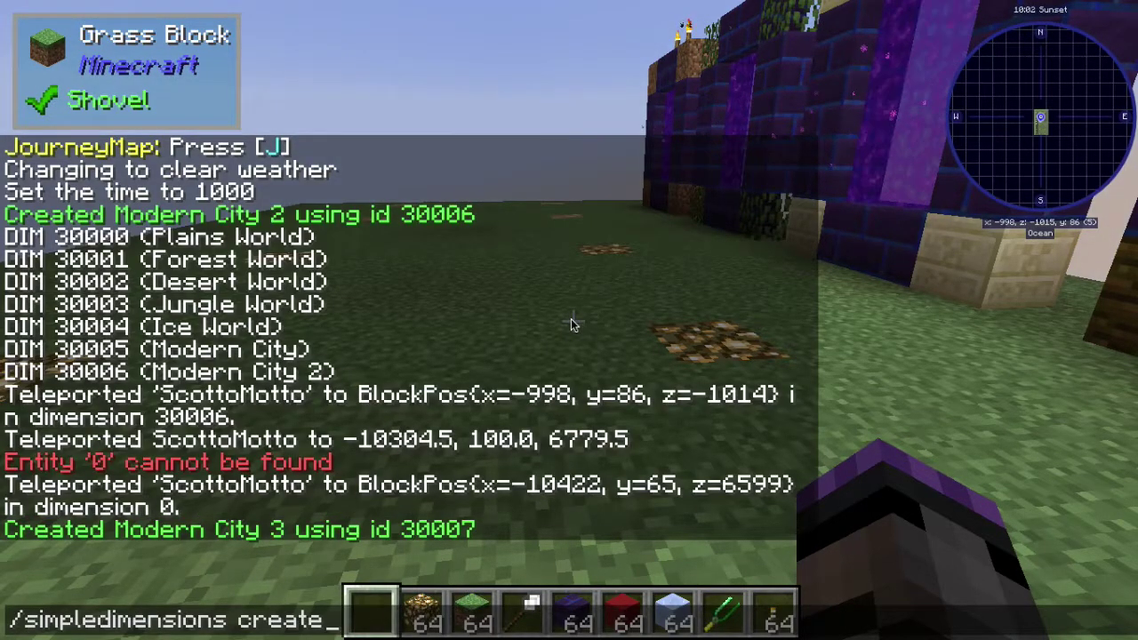
key("BackSpace")
key("BackSpace")
key("BackSpace")
key("BackSpace")
key("BackSpace")
key("BackSpace")
type("list")
key("Return")
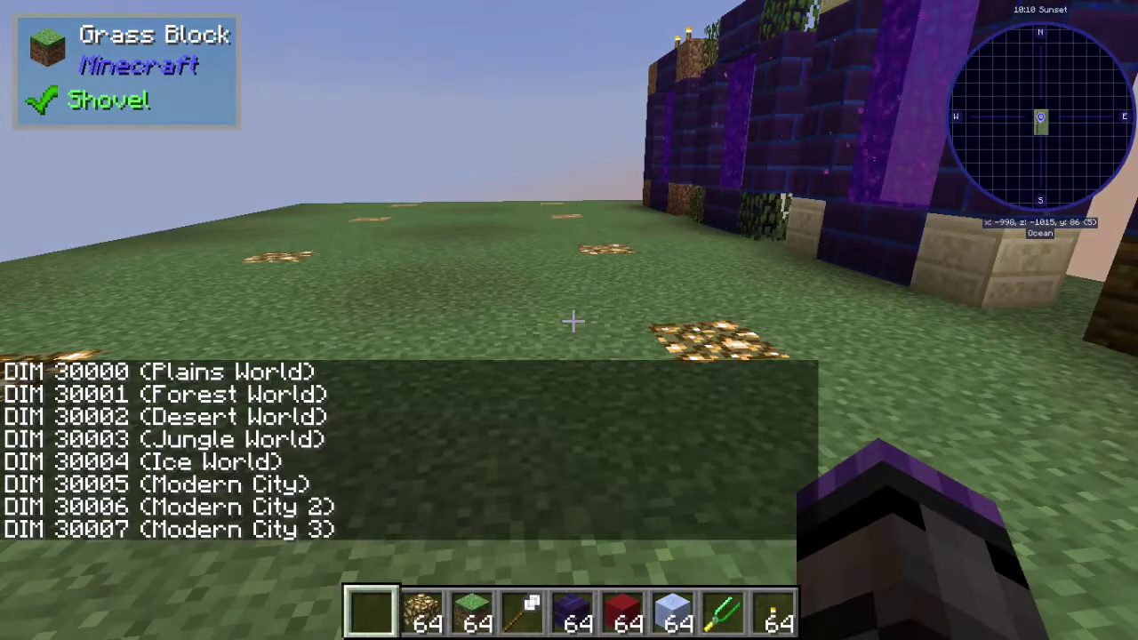
Leave full-screen mode, pause the game and switch to Finder
key("Escape")
key("Escape")
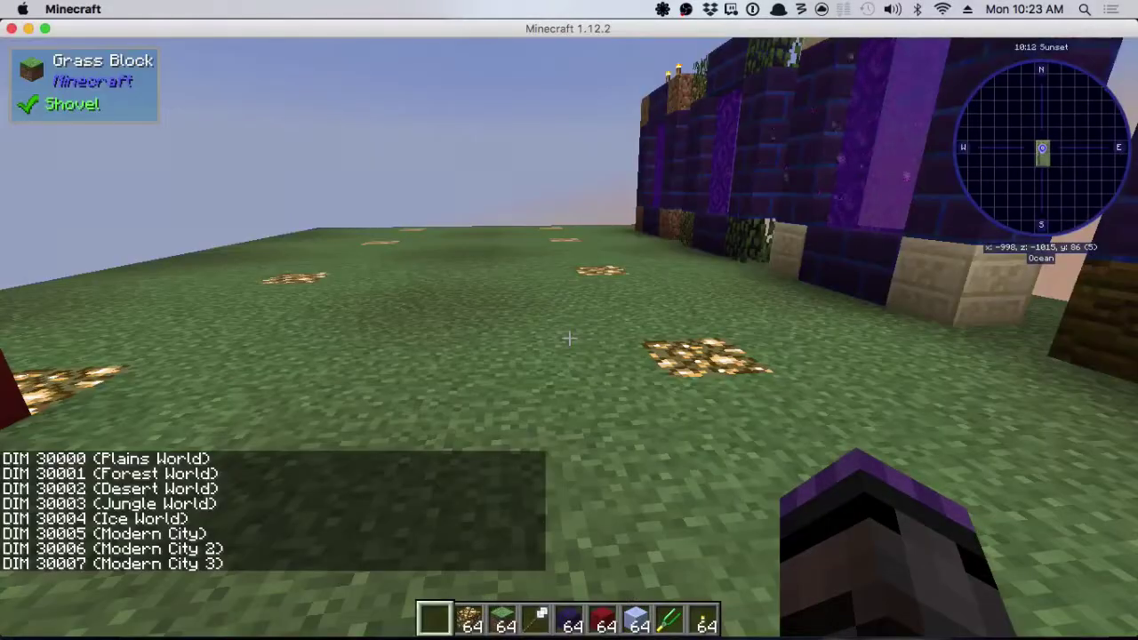
key("Escape")
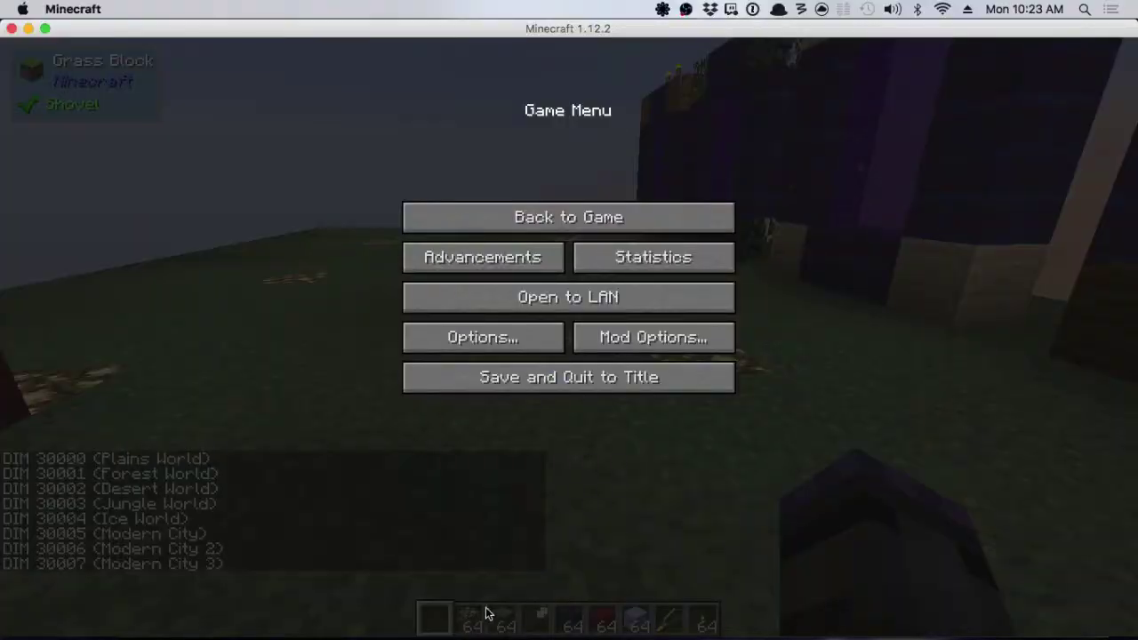
mouse_move(356, 633)
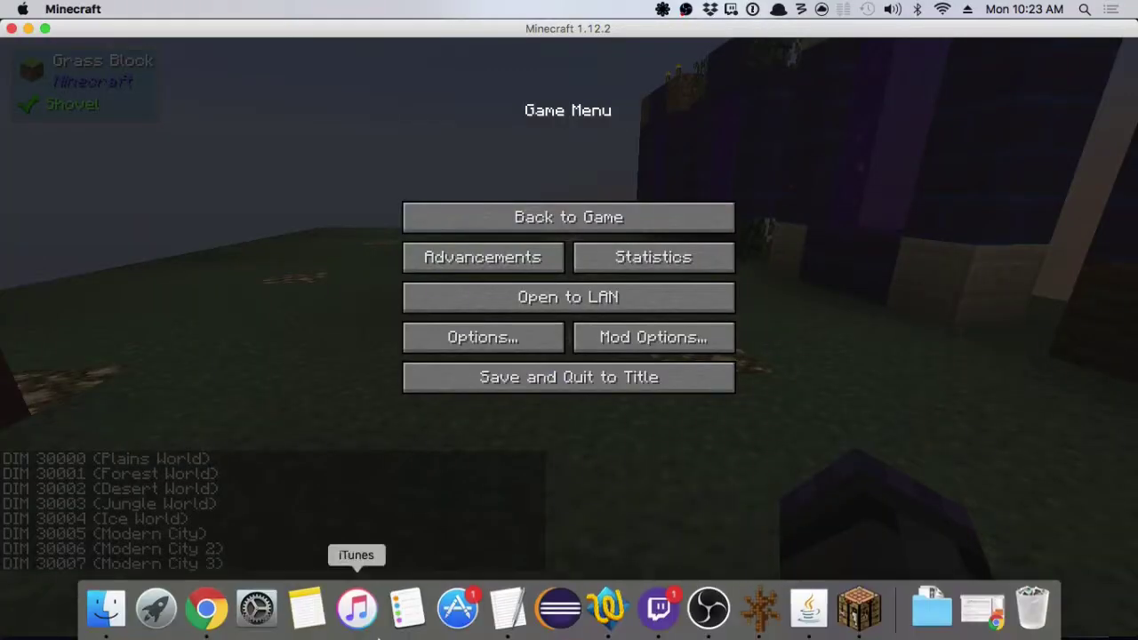
left_click(104, 628)
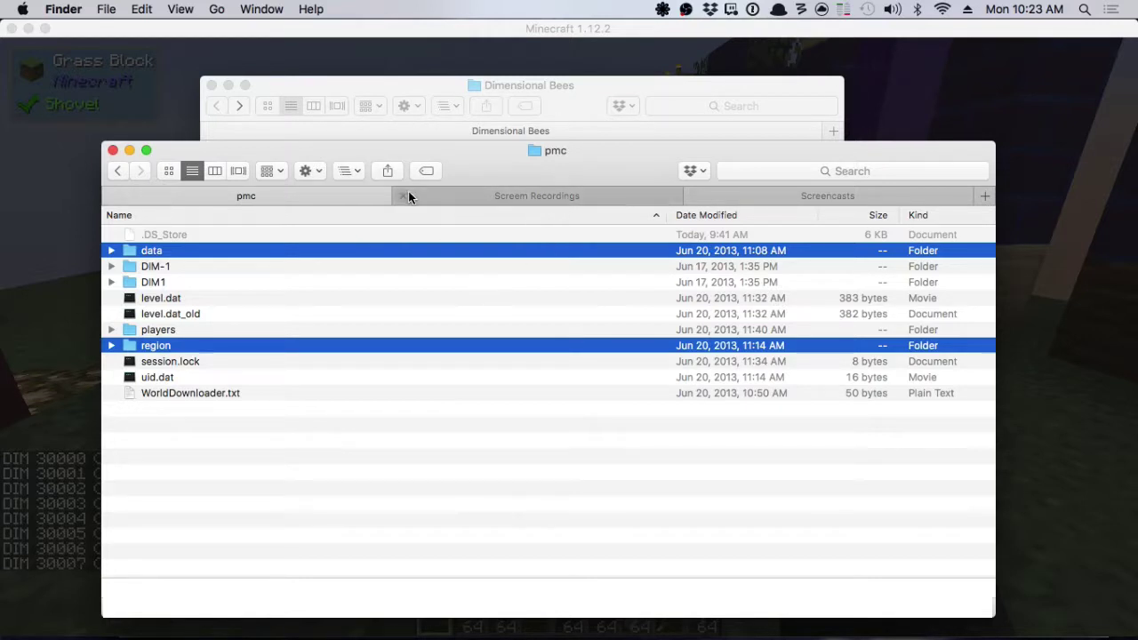
In the Dimensional Bees instance folder, open saves, the Biome Gateways world and its DIM30007 folder
left_click(564, 105)
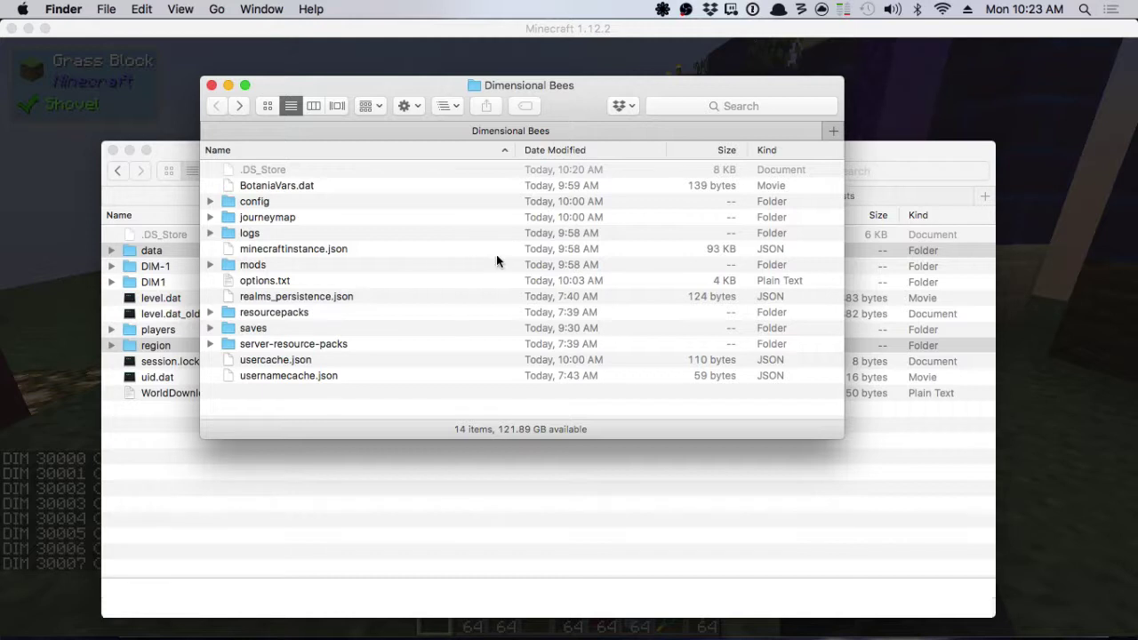
double_click(249, 331)
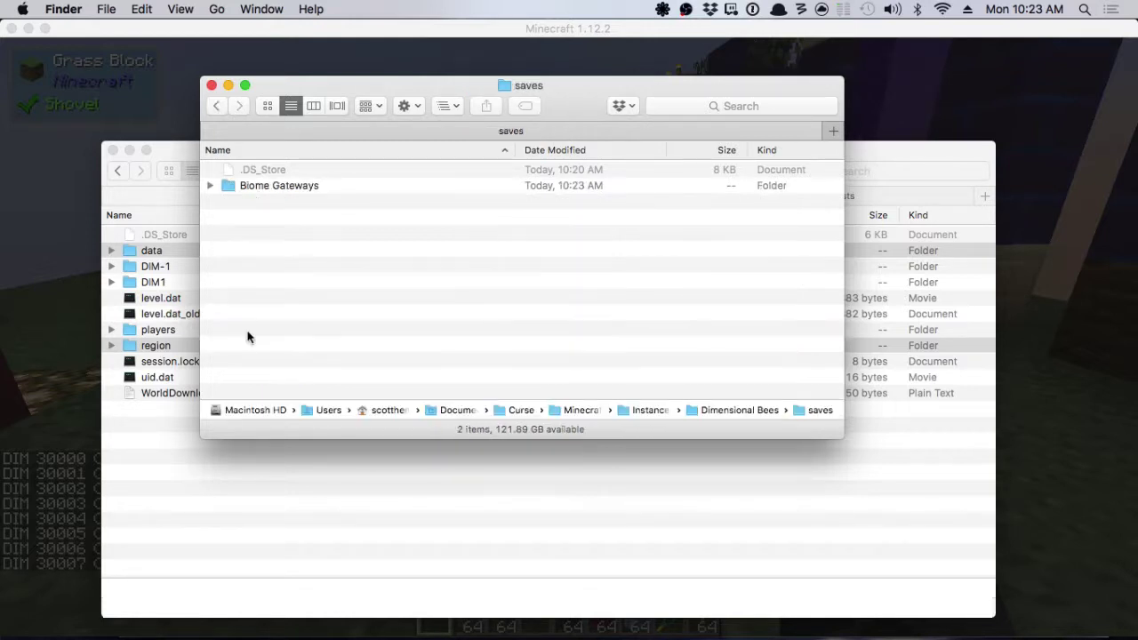
double_click(286, 186)
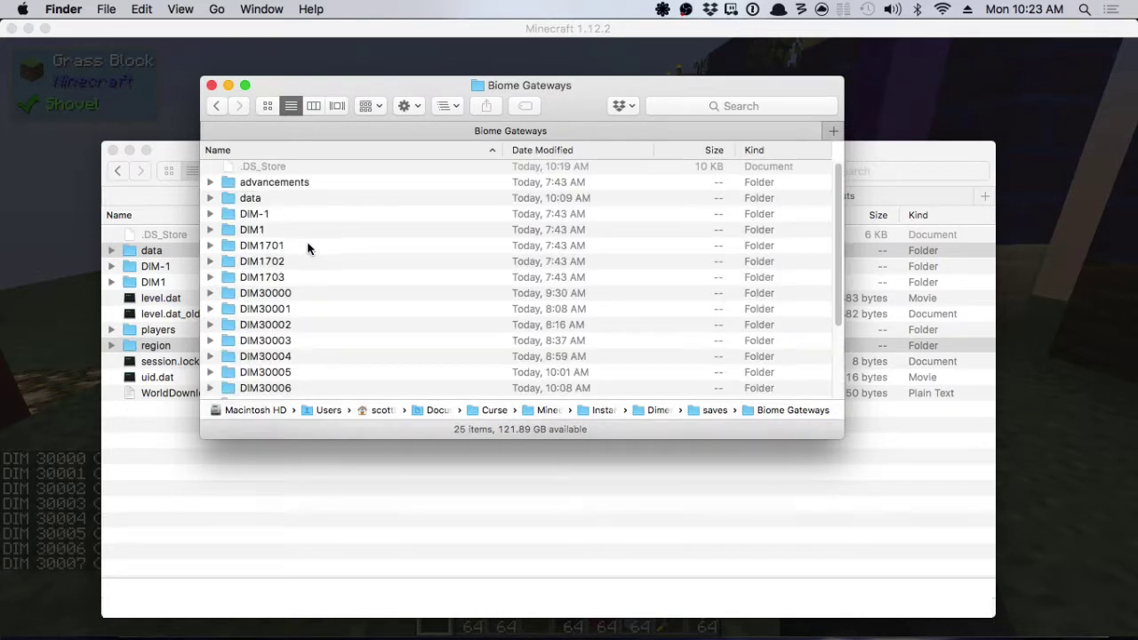
scroll(307, 248, "down", 1)
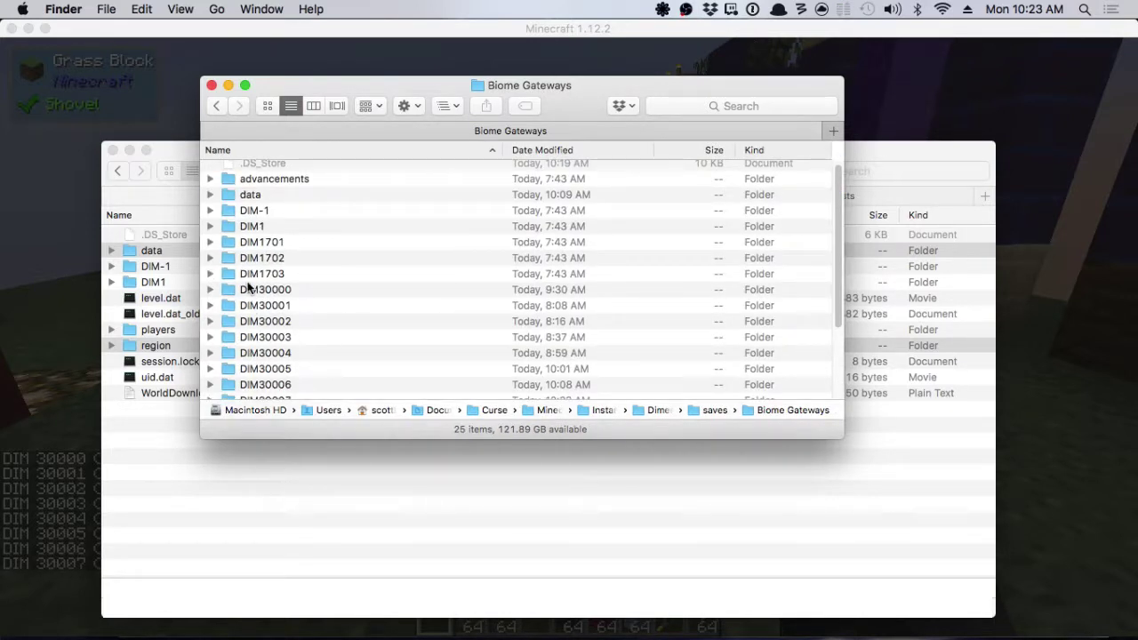
scroll(315, 384, "down", 5)
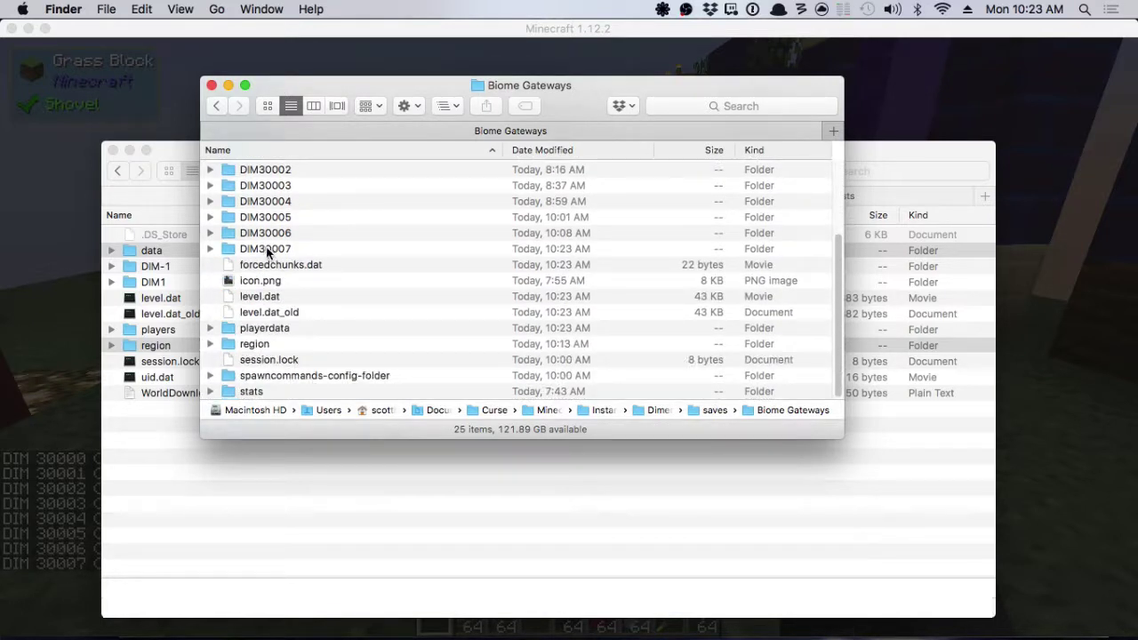
double_click(267, 250)
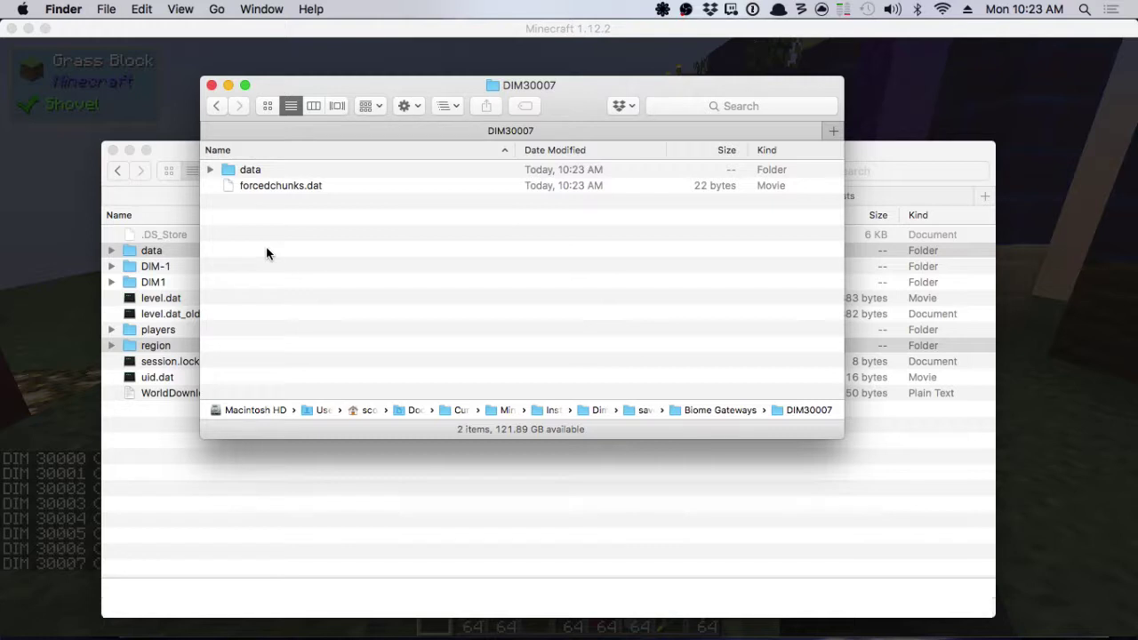
Copy the data and region folders from the pmc map folder into DIM30007, replacing the existing data folder
left_click(271, 533)
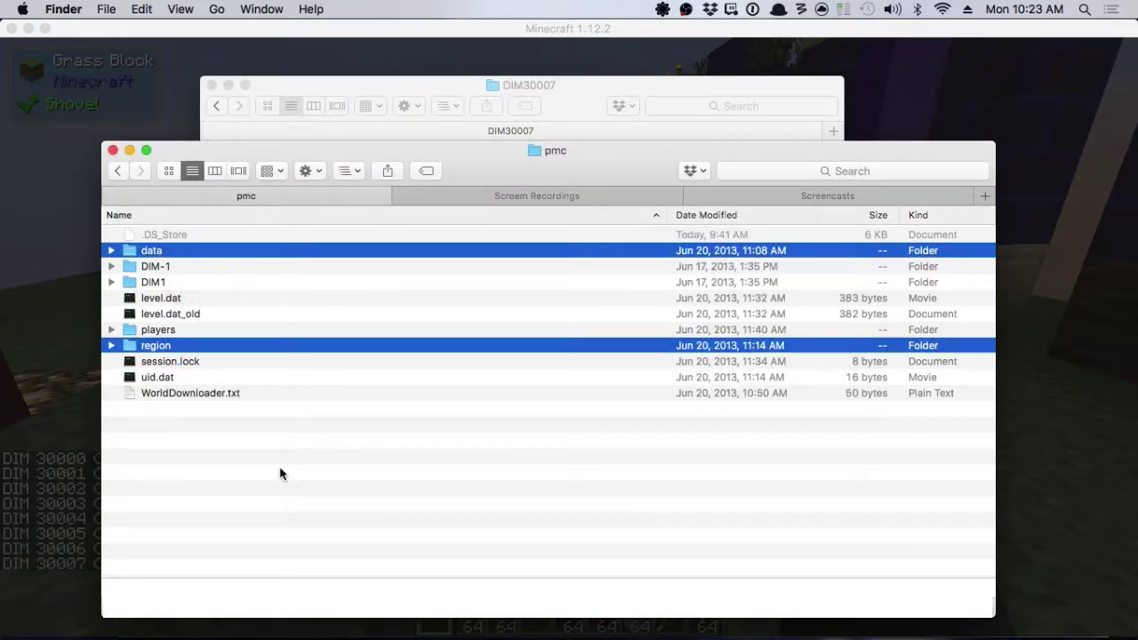
left_click(272, 478)
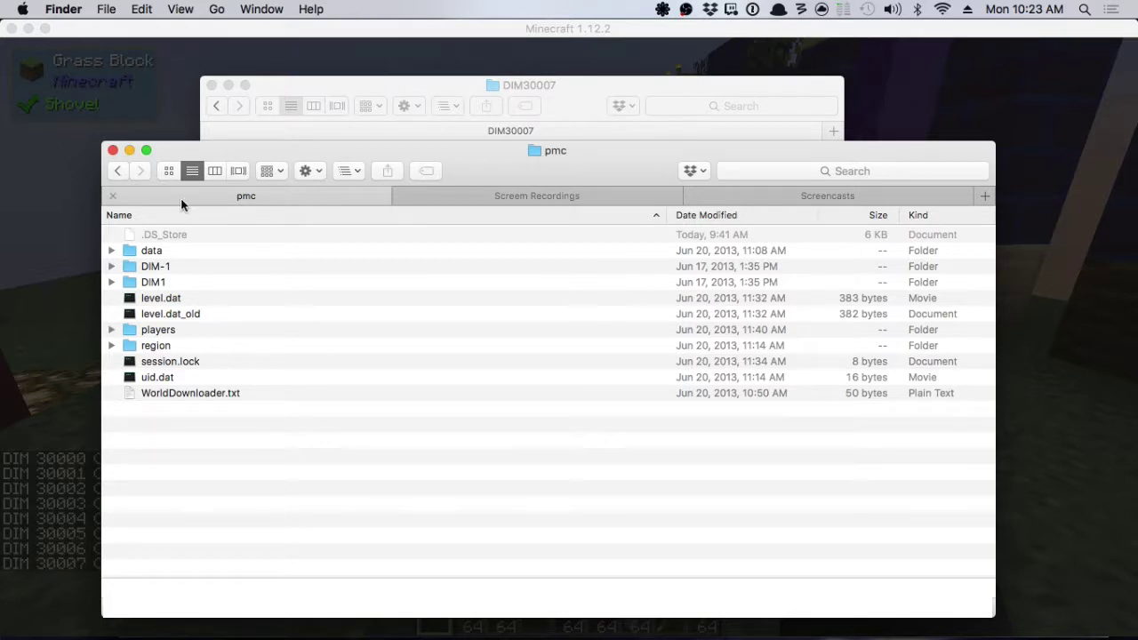
left_click(151, 251)
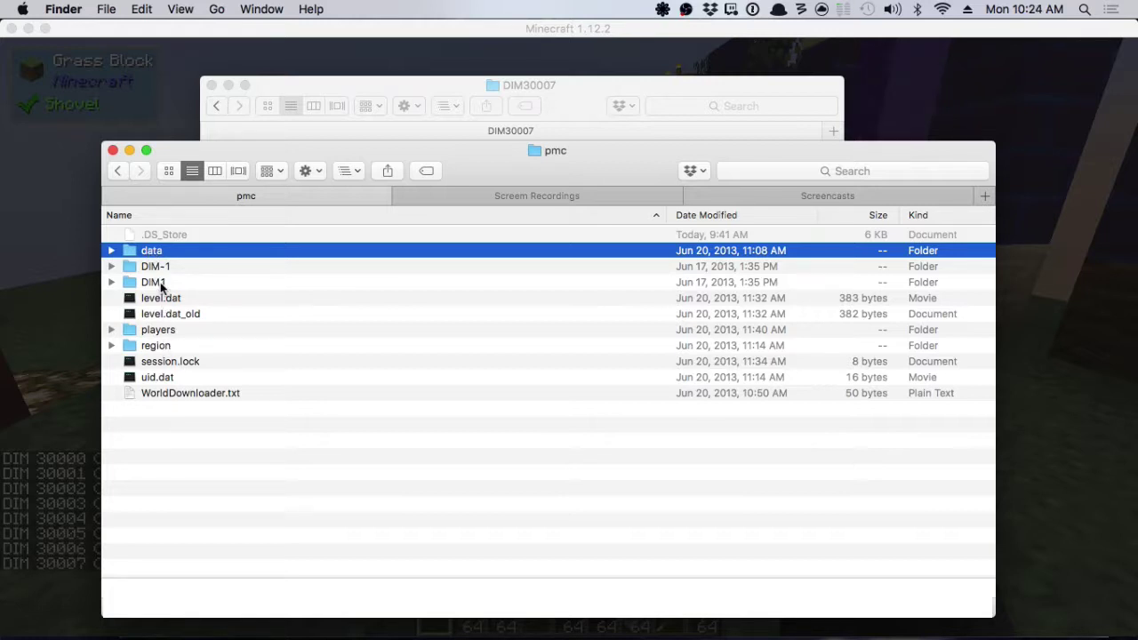
left_click(164, 346, "super")
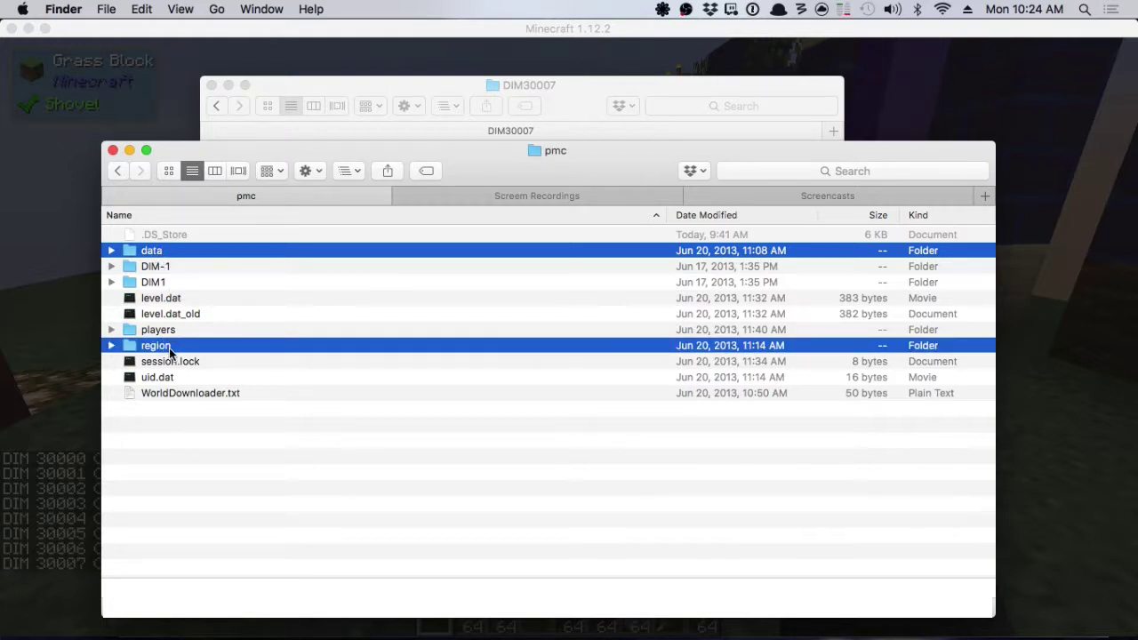
key("super+c")
left_click(579, 106)
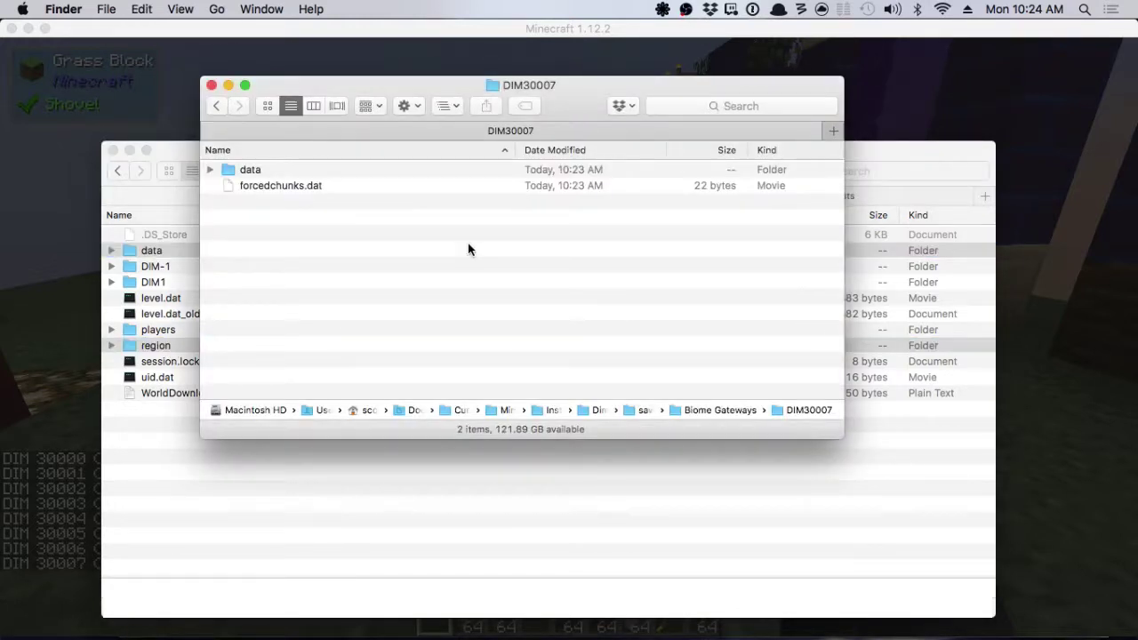
key("super+v")
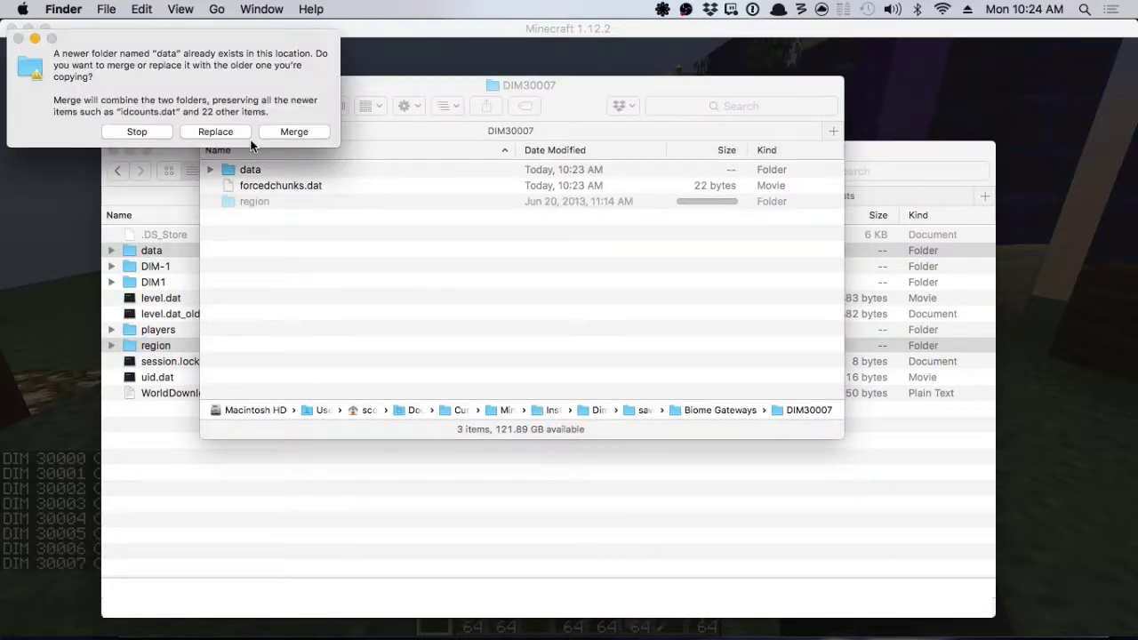
left_click(204, 133)
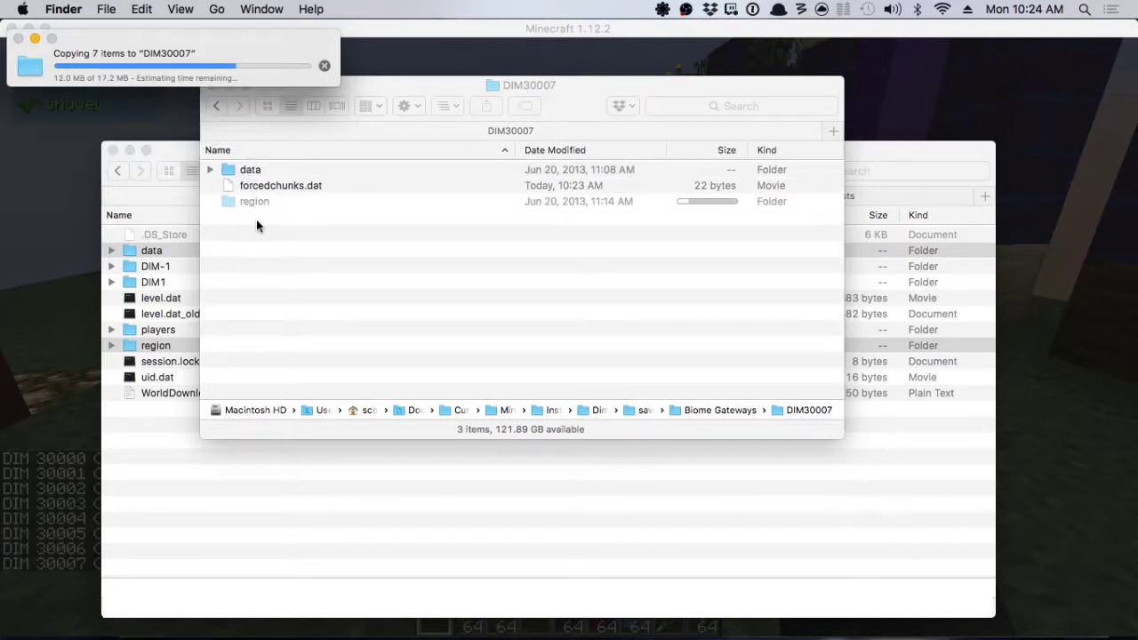